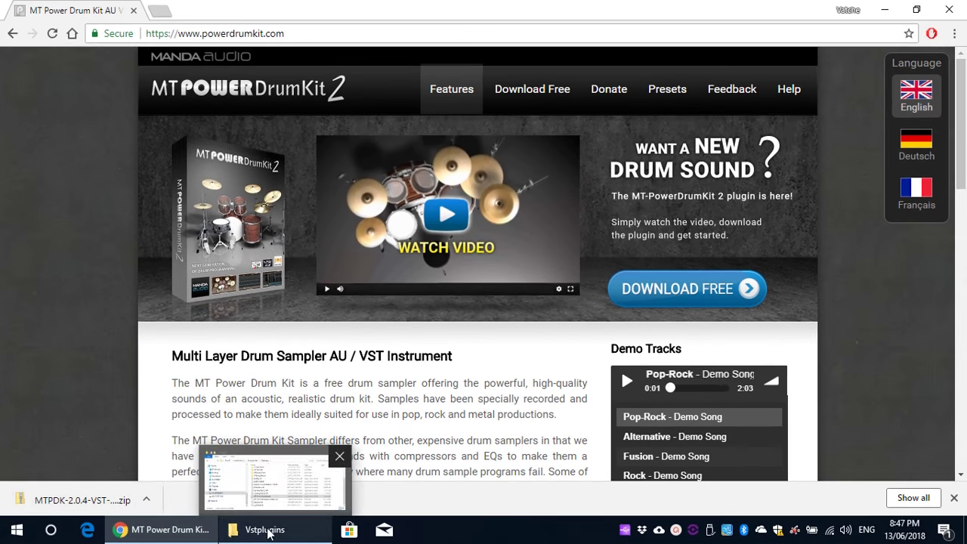
# - Open the drum-kit zip's folder and select MT-PowerDrumKit.dll and MT-PowerDrumKit-Content.pdk for the Vstplugins window
pyautogui.click(147, 499)
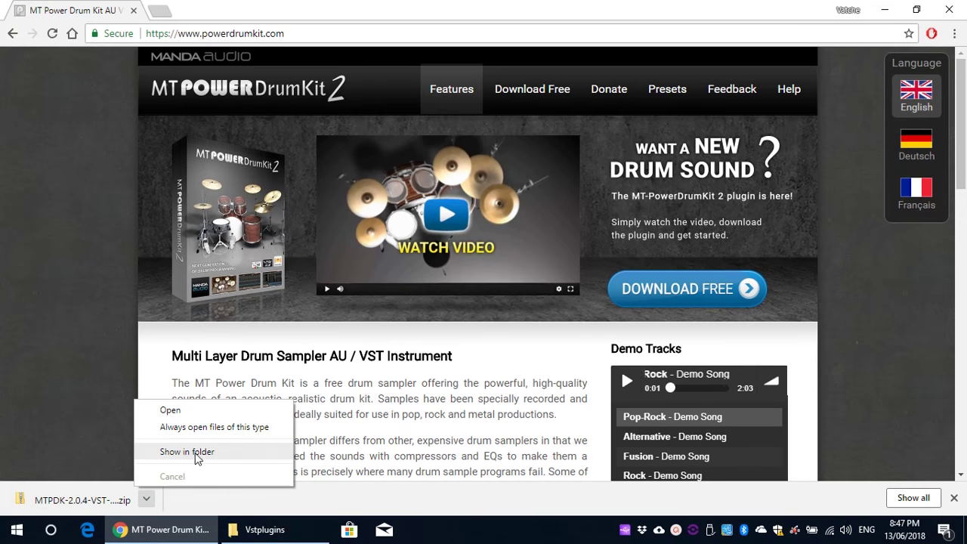
pyautogui.click(173, 410)
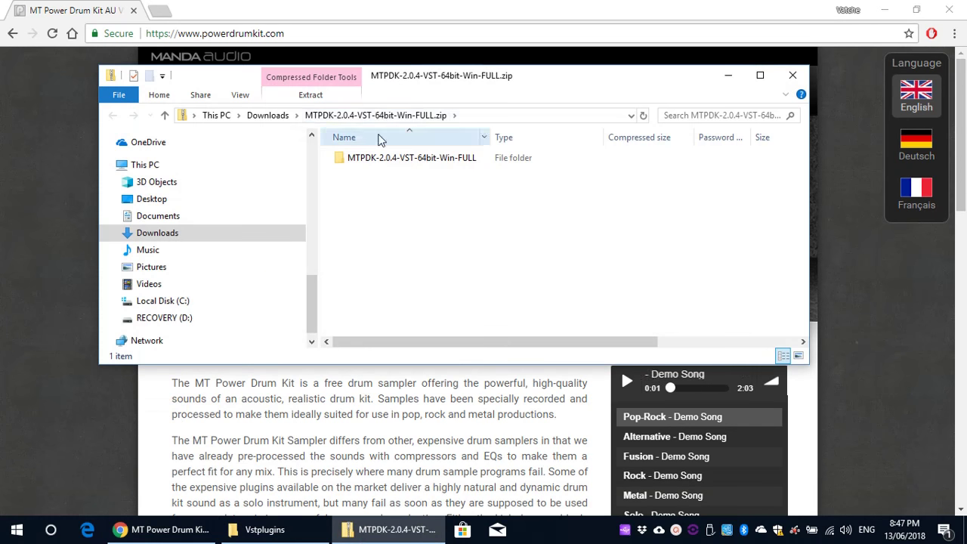
pyautogui.doubleClick(386, 157)
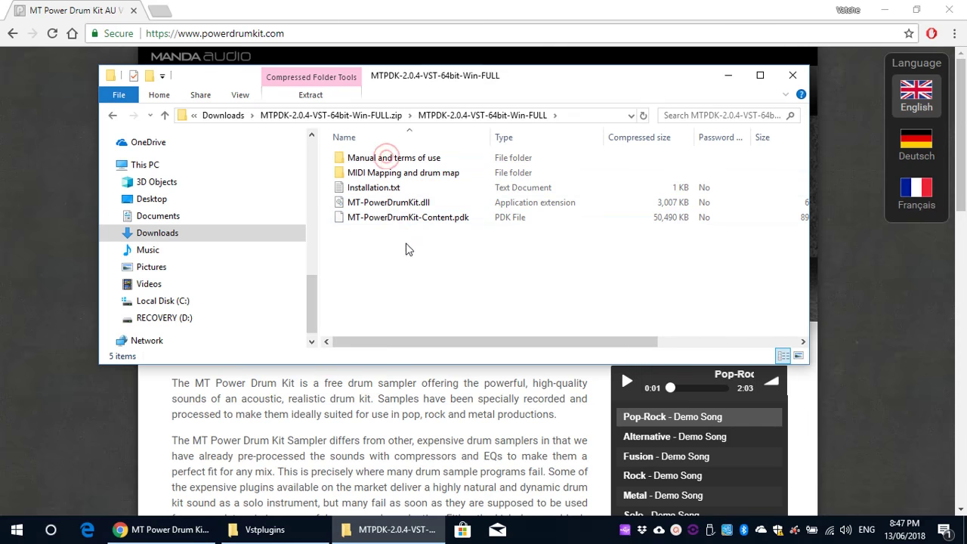
pyautogui.moveTo(444, 241); pyautogui.dragTo(373, 202)
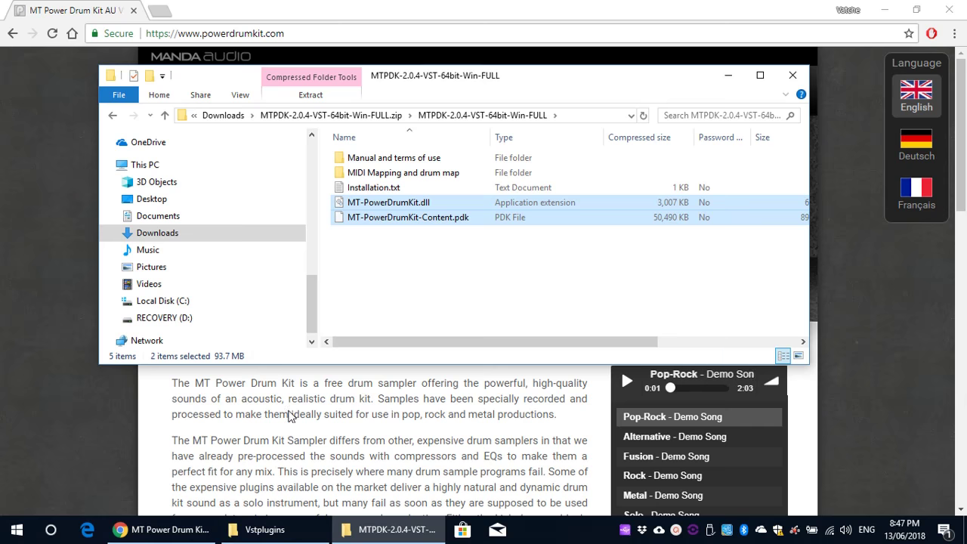
pyautogui.click(264, 529)
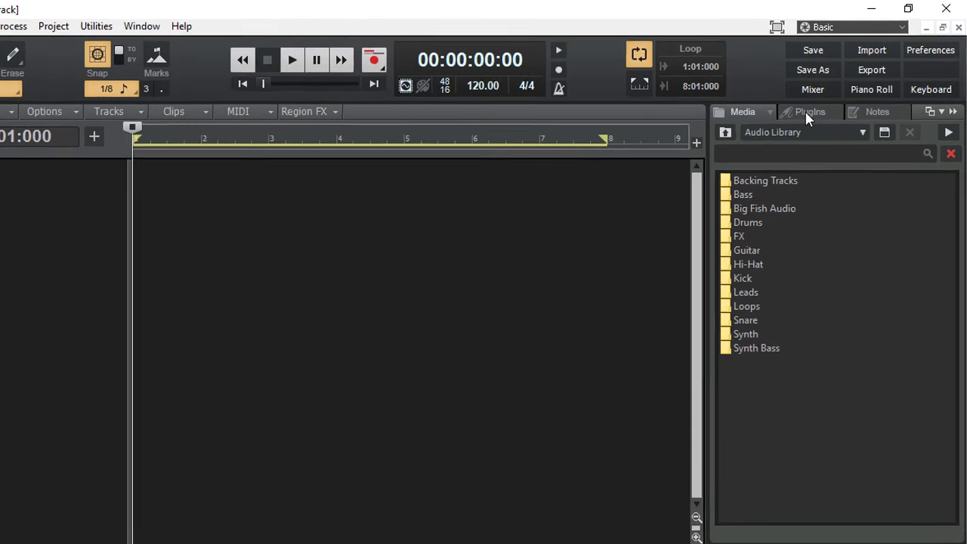
# - List the Browser's instrument plugins and confirm MT-PowerDrumKit's category as Drums
pyautogui.click(831, 95)
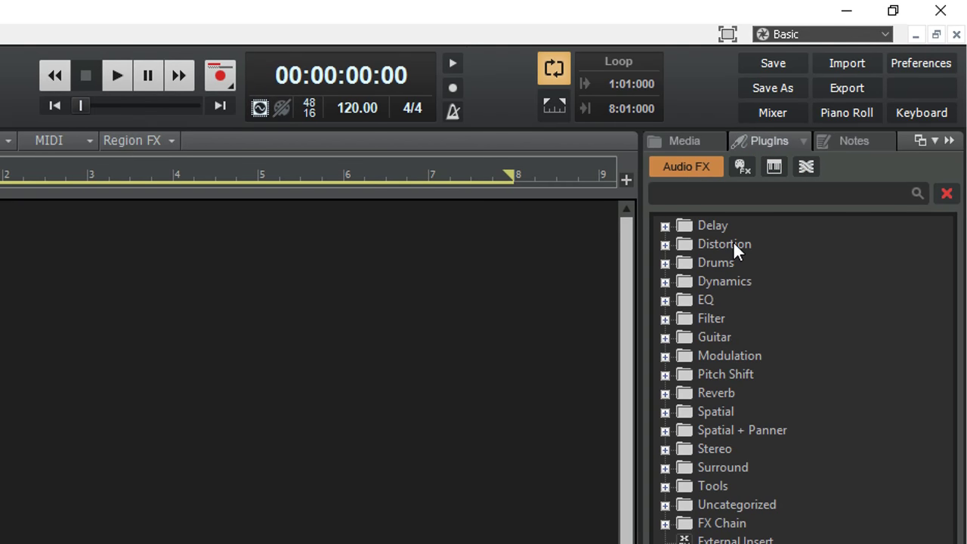
pyautogui.click(741, 166)
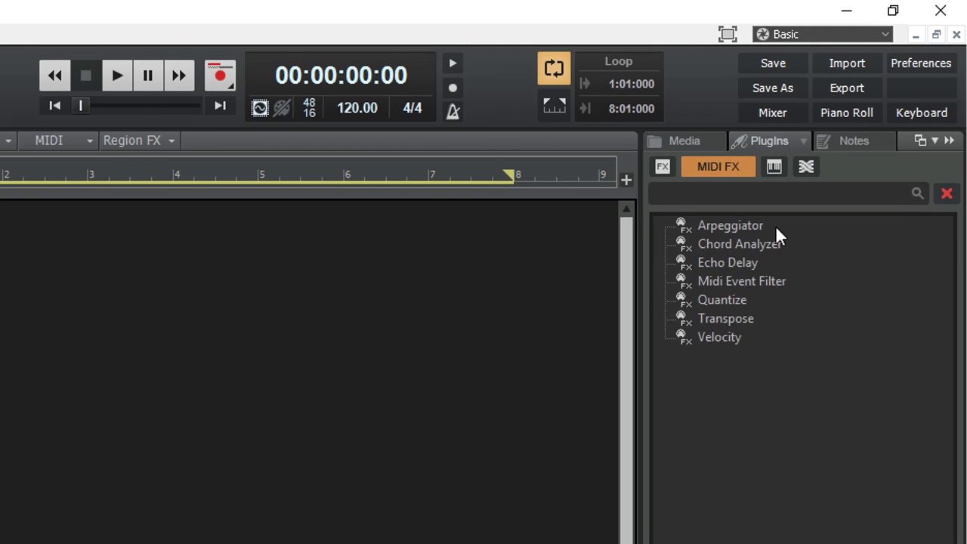
pyautogui.click(775, 168)
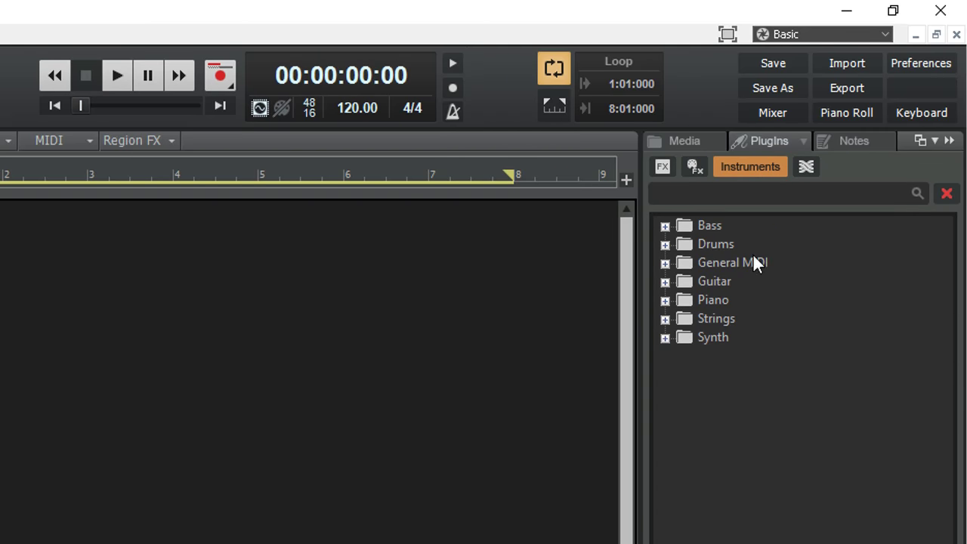
pyautogui.click(665, 245)
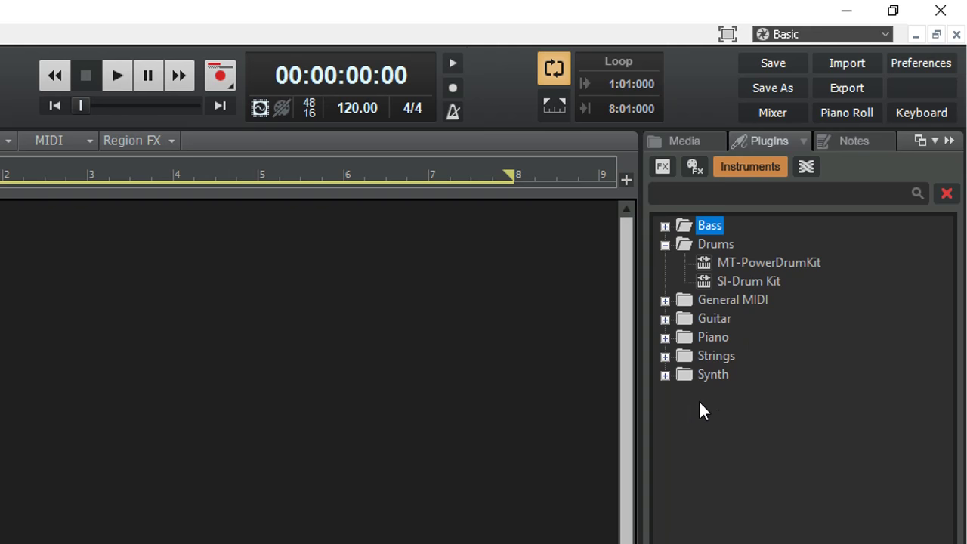
pyautogui.doubleClick(776, 261)
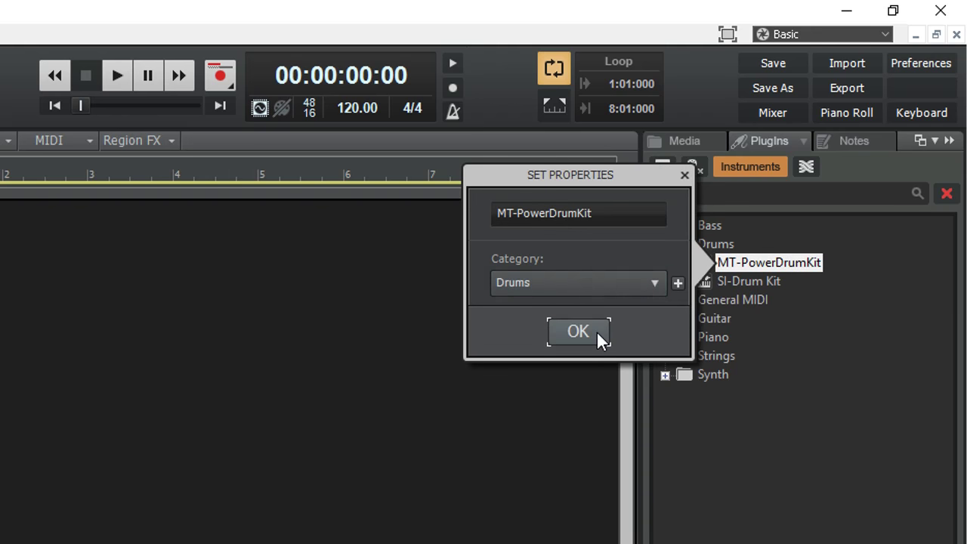
pyautogui.click(577, 335)
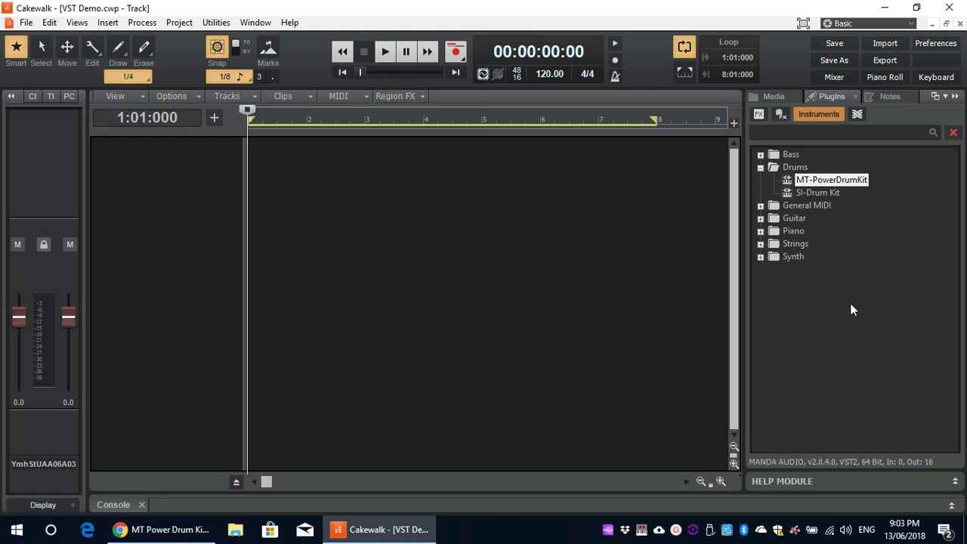
# - Show the Synth Rack view and insert the MT-PowerDrumKit synth into it
pyautogui.click(78, 23)
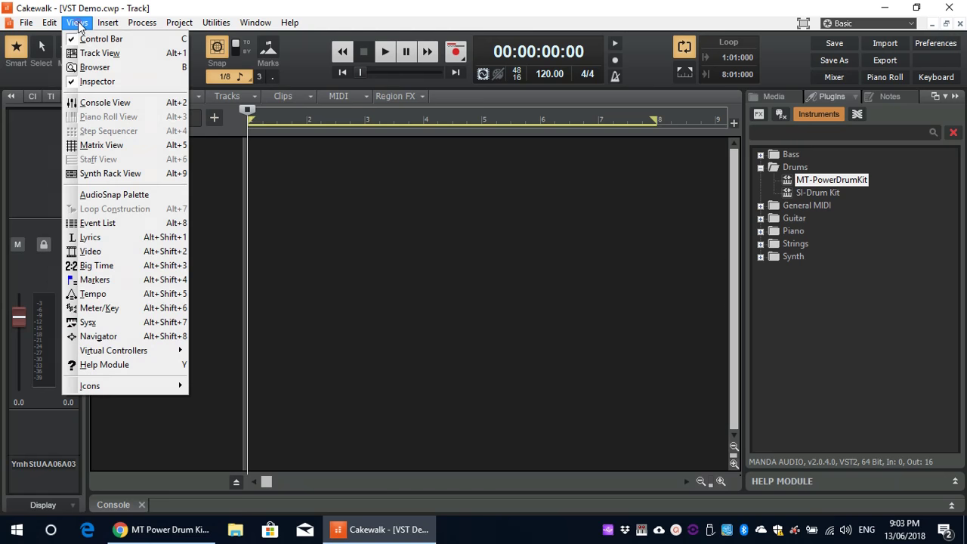
pyautogui.click(111, 175)
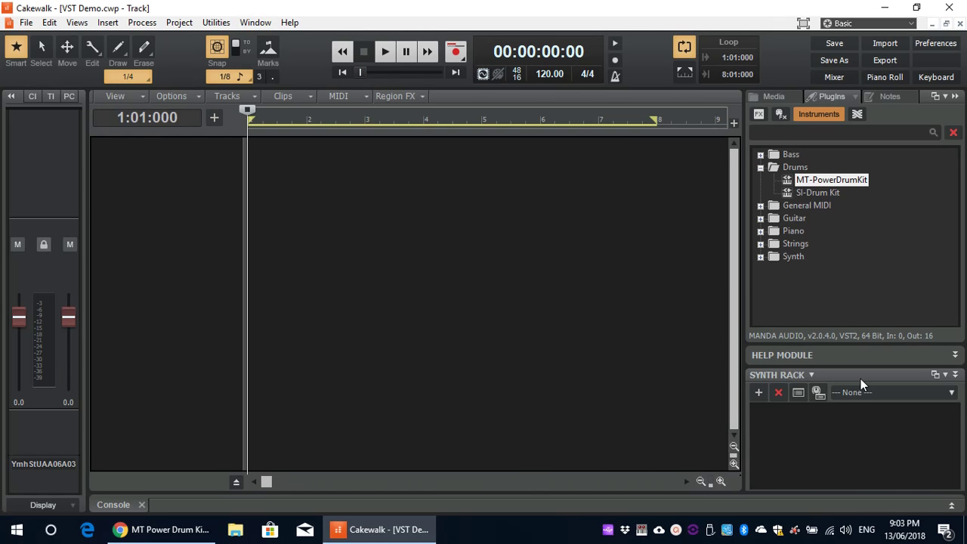
pyautogui.click(759, 392)
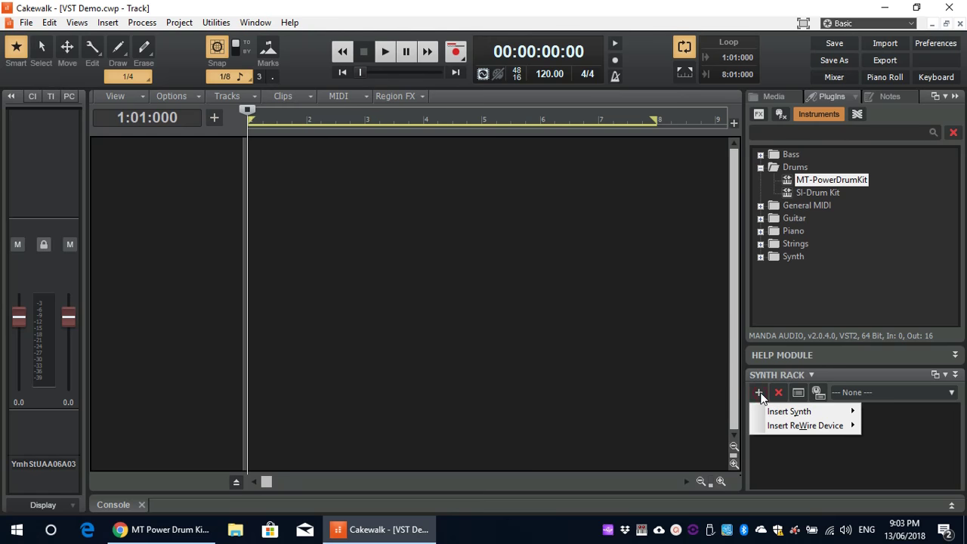
pyautogui.moveTo(789, 413)
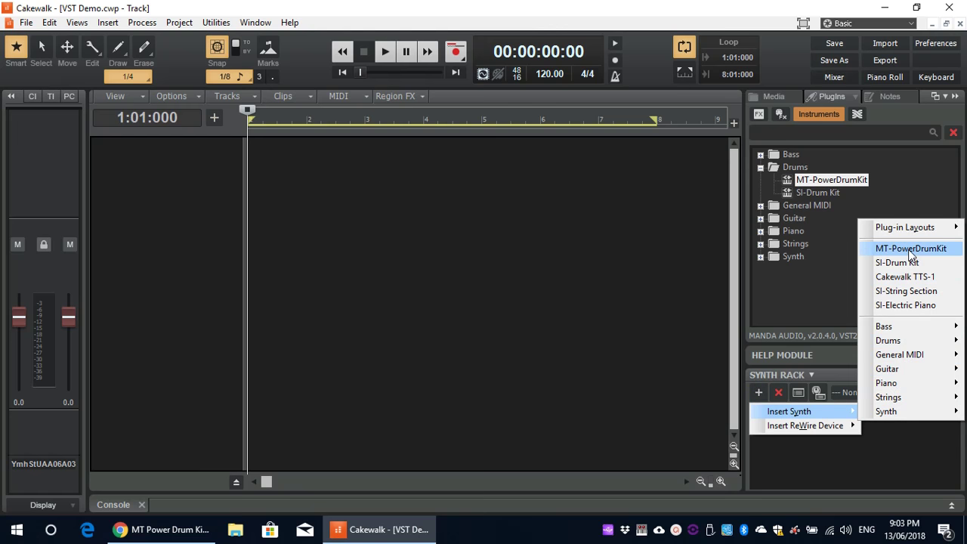
pyautogui.moveTo(903, 344)
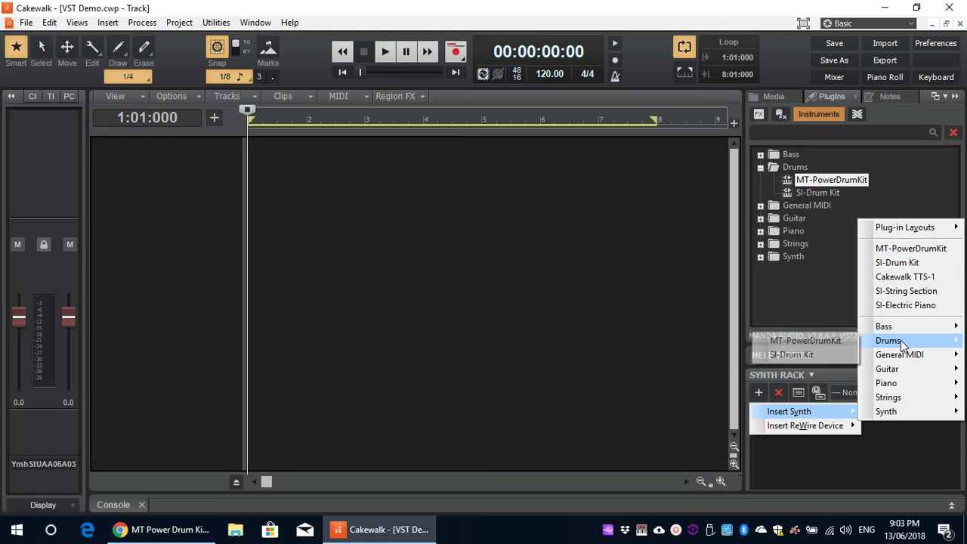
pyautogui.click(826, 342)
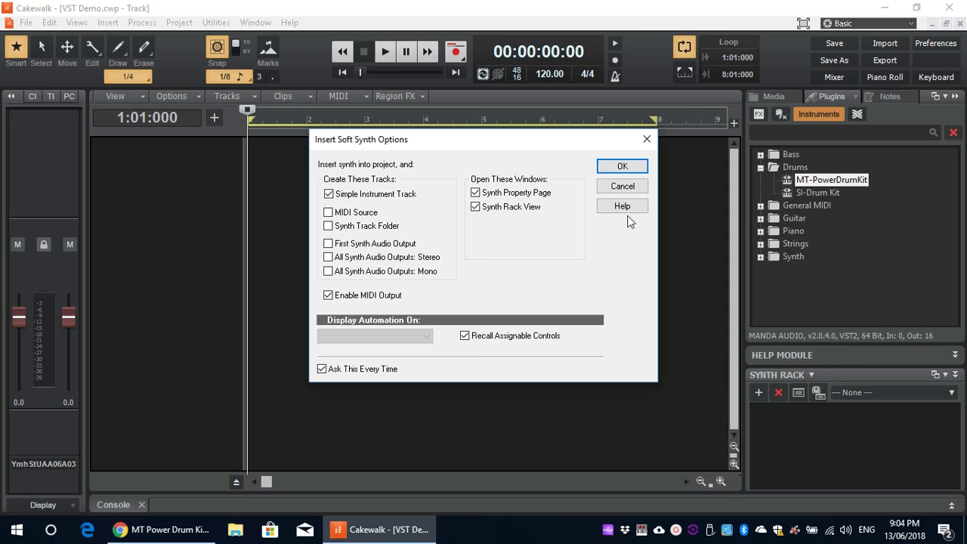
pyautogui.click(623, 166)
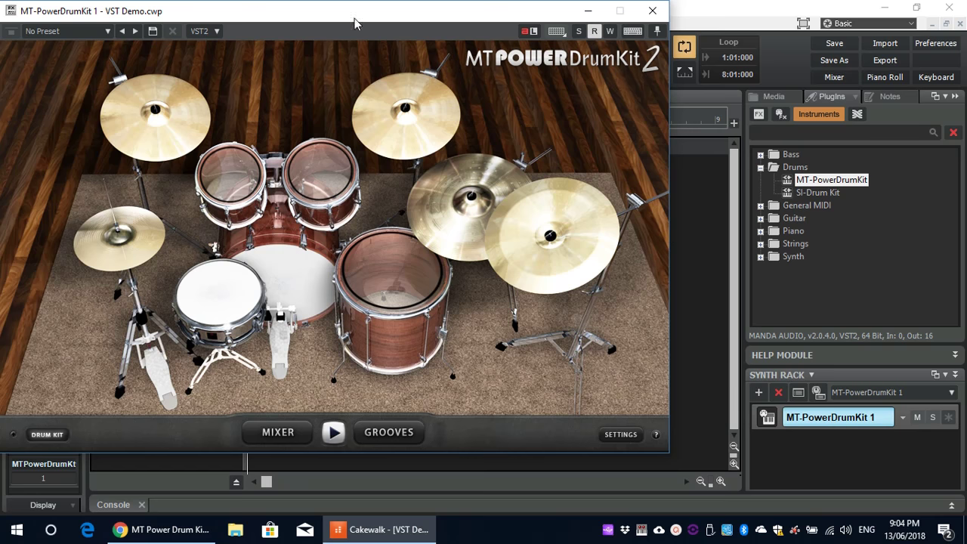
pyautogui.moveTo(330, 12); pyautogui.dragTo(386, 24)
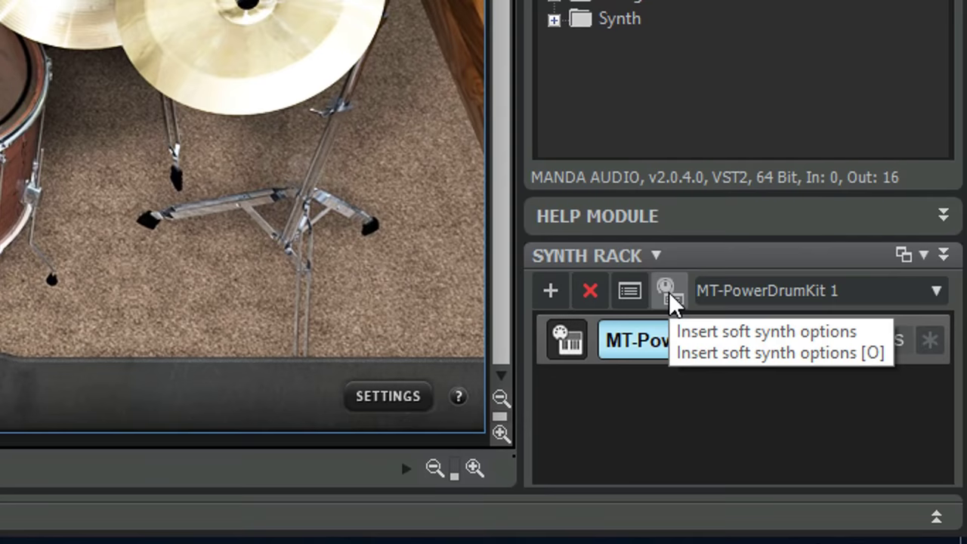
# - Accept the synth insert options unchanged and expand track 1's controls beside the drum kit window
pyautogui.click(668, 292)
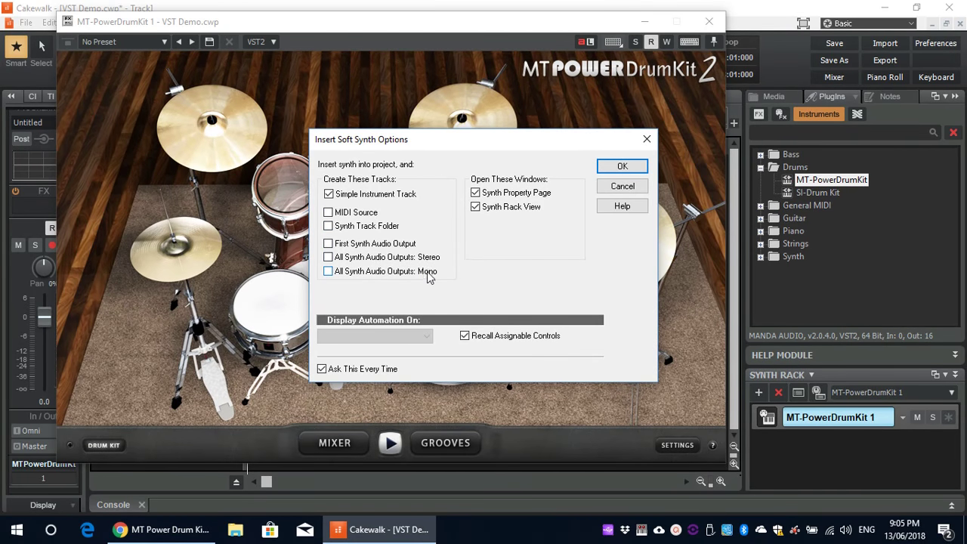
pyautogui.click(622, 166)
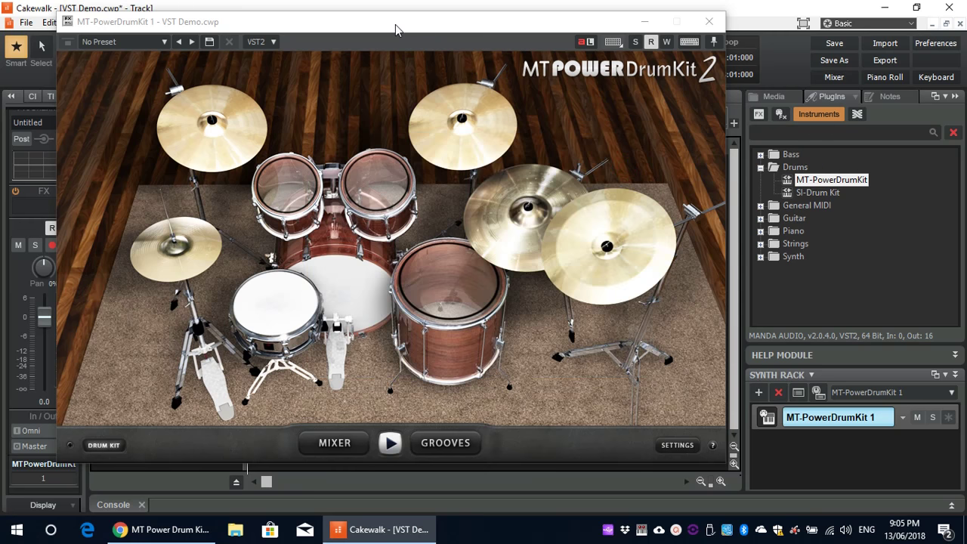
pyautogui.moveTo(396, 24); pyautogui.dragTo(654, 36)
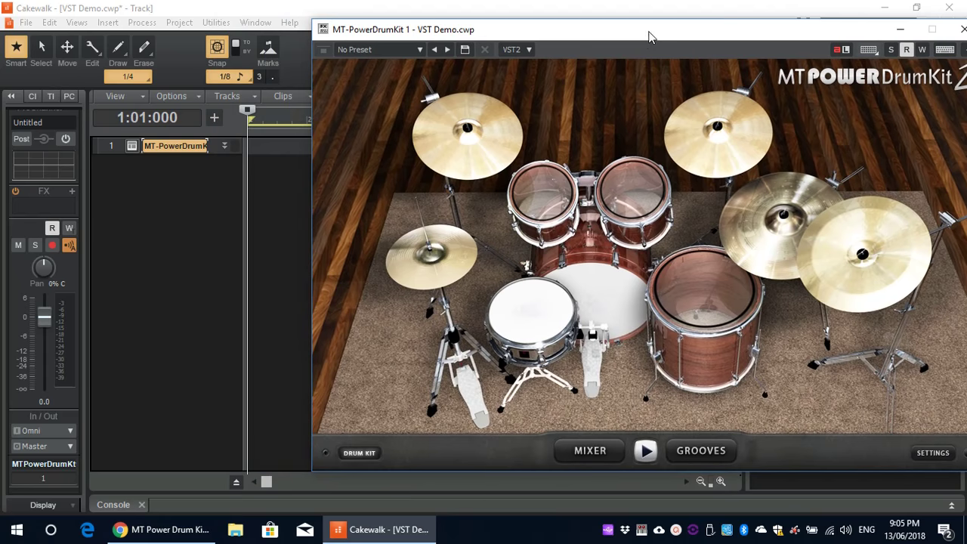
pyautogui.click(224, 146)
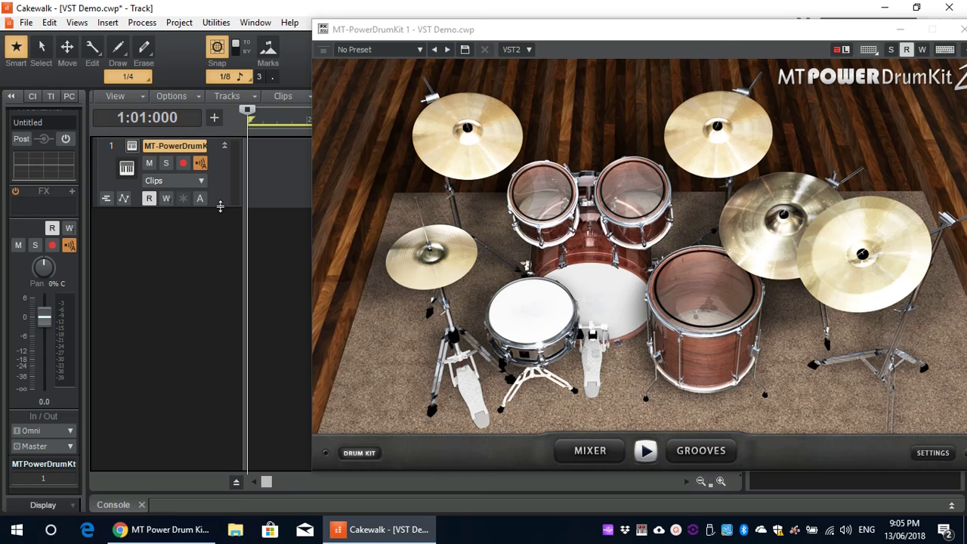
pyautogui.moveTo(583, 29); pyautogui.dragTo(516, 34)
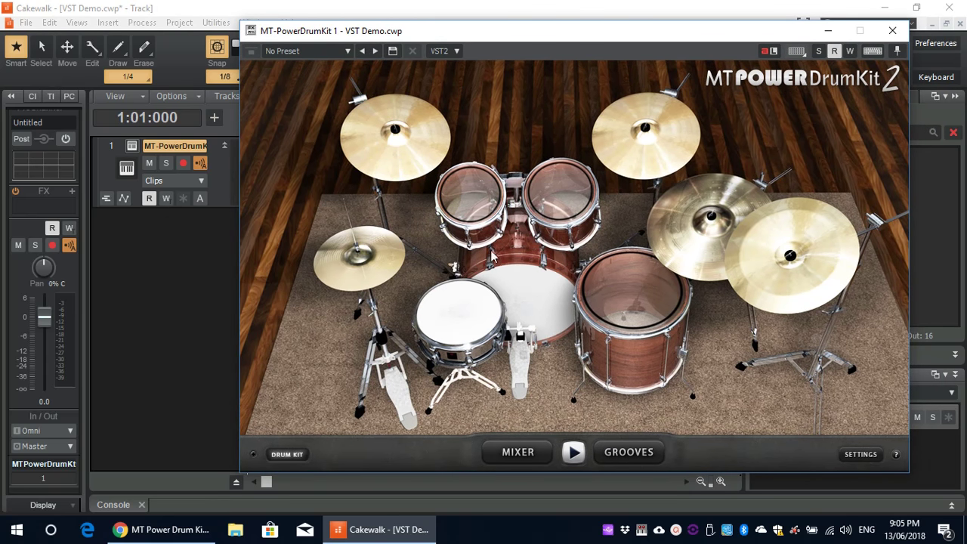
# - Close the drum kit window and open a taller mixer console below the tracks
pyautogui.click(892, 31)
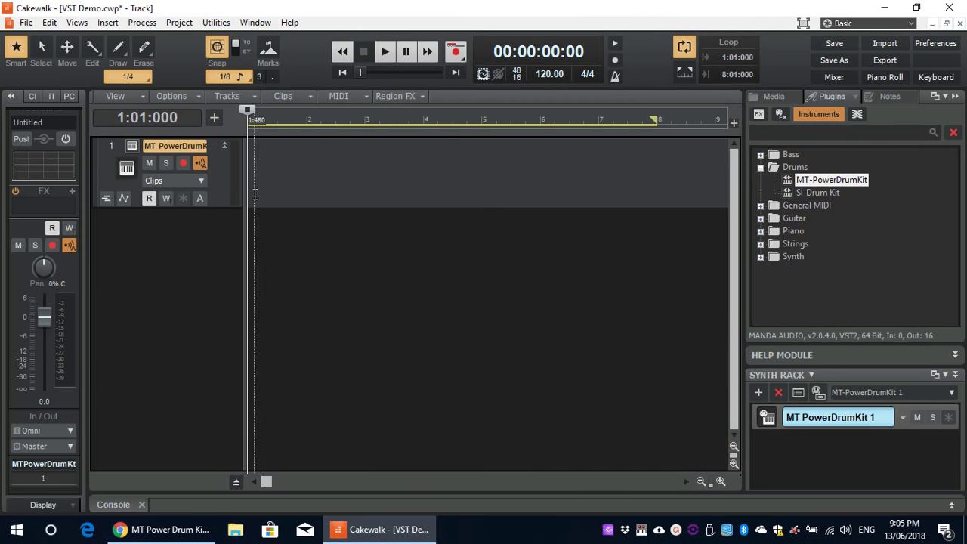
pyautogui.click(952, 505)
pyautogui.scroll(3, 574, 421)
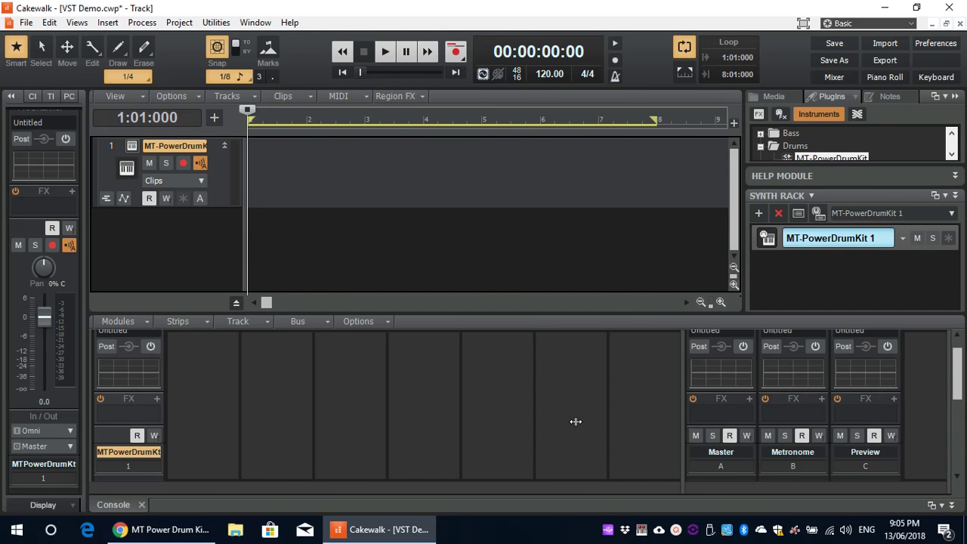
pyautogui.scroll(1, 444, 358)
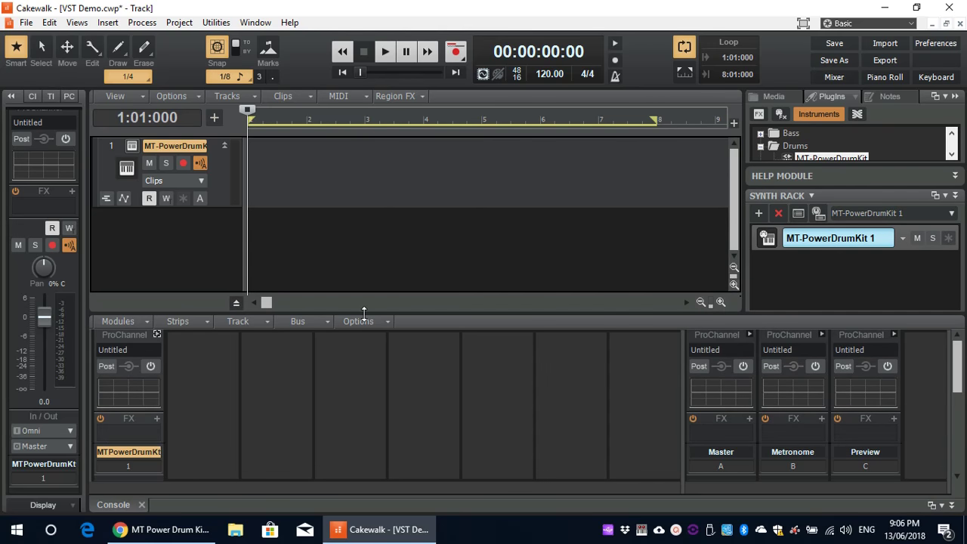
pyautogui.moveTo(363, 313); pyautogui.dragTo(373, 200)
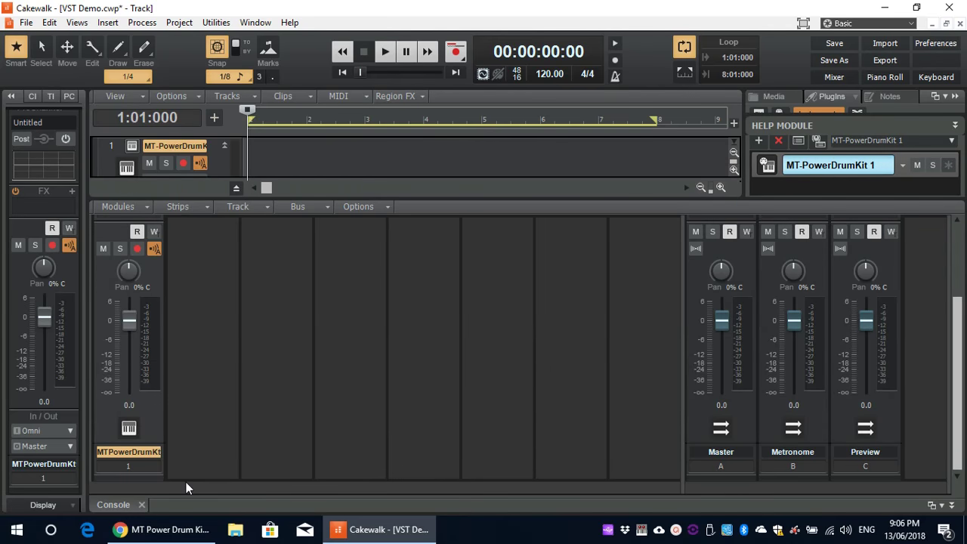
# - Show the drum track's ProChannel modules, then hide the console to reveal the instrument browser
pyautogui.scroll(3, 212, 330)
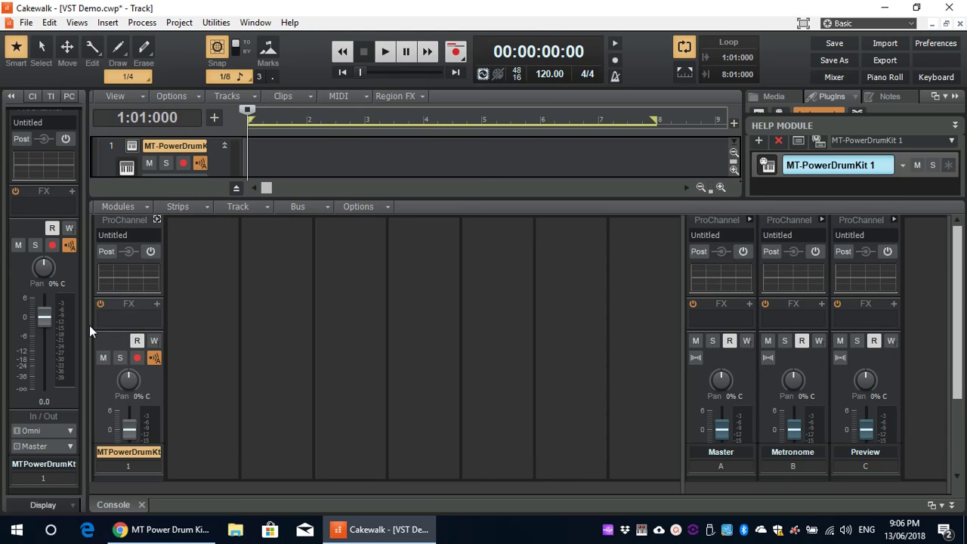
pyautogui.moveTo(84, 177); pyautogui.dragTo(157, 121)
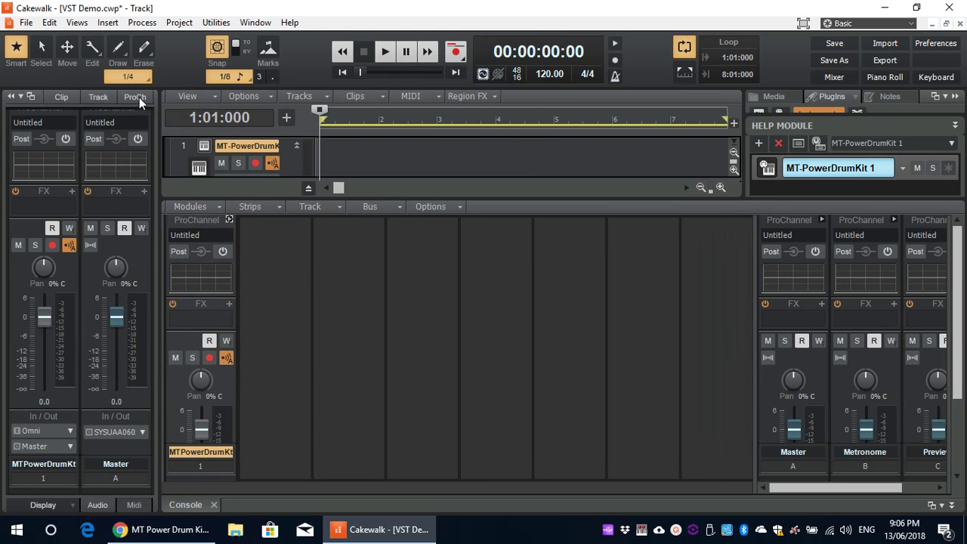
pyautogui.click(136, 96)
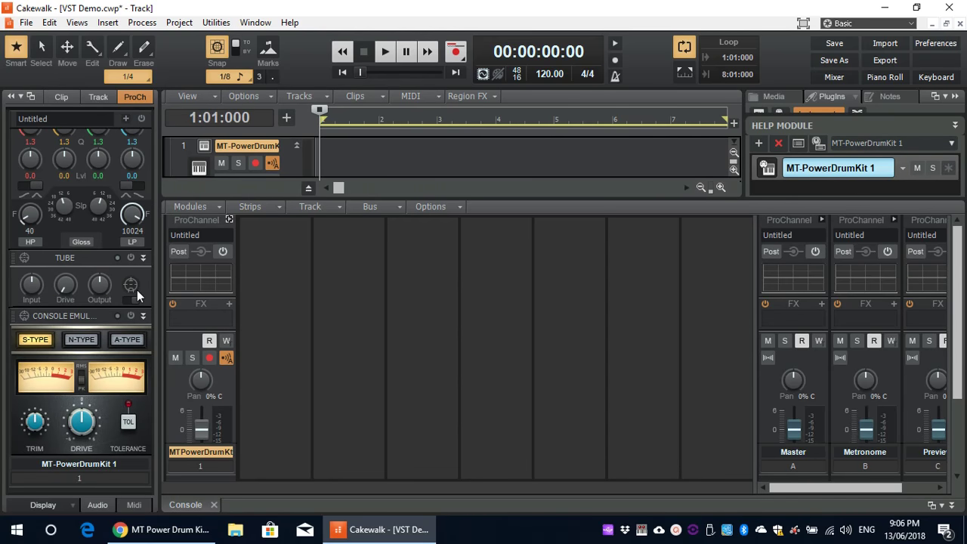
pyautogui.click(951, 505)
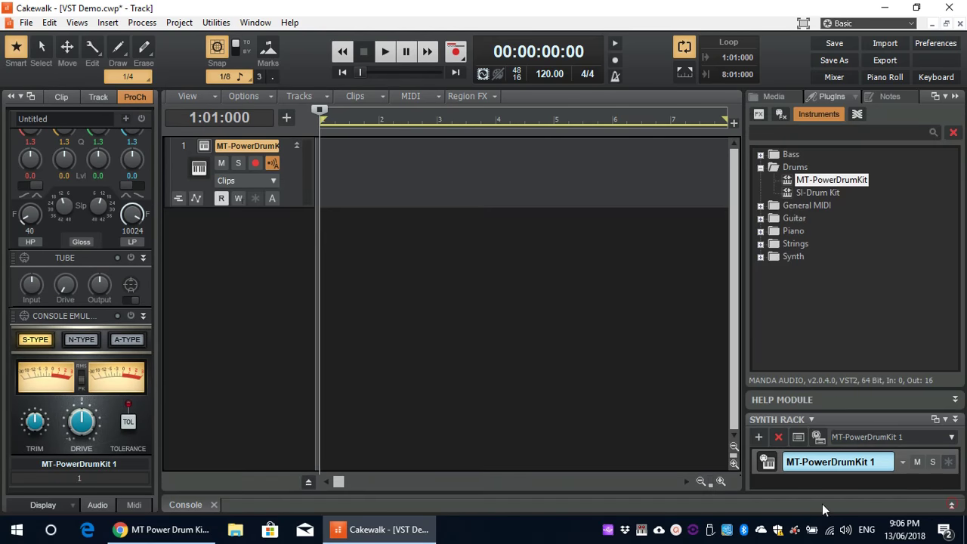
# - Collapse the Inspector and open the MT-PowerDrumKit window, shifted to the left
pyautogui.click(11, 95)
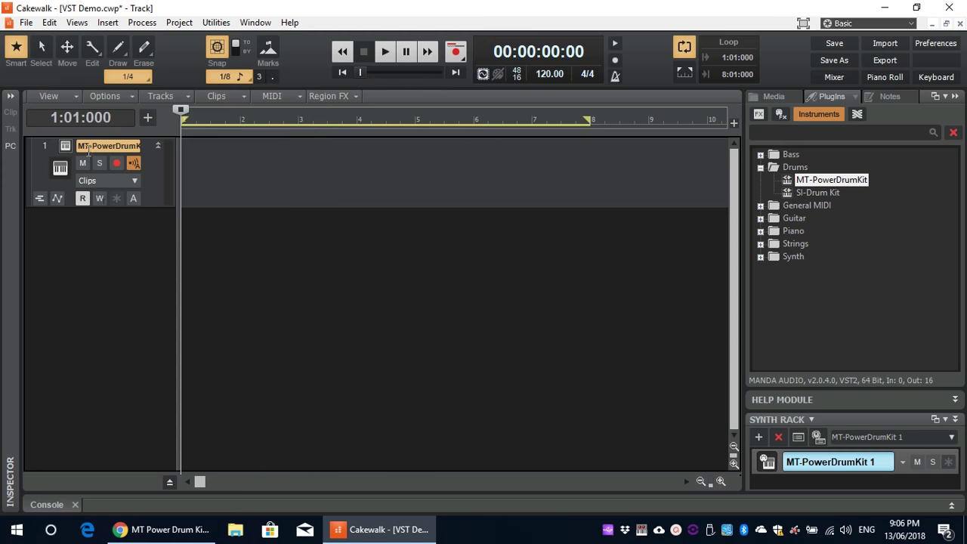
pyautogui.click(65, 146)
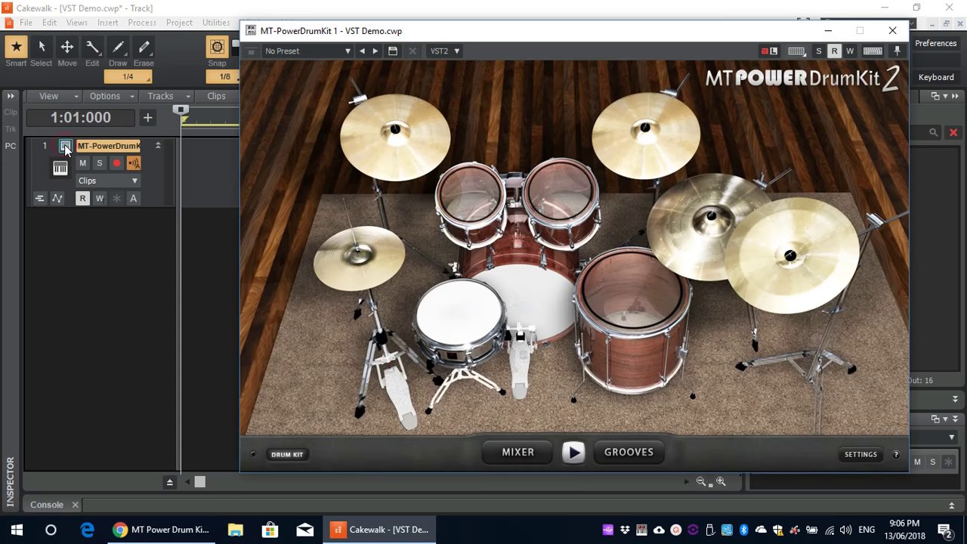
pyautogui.moveTo(521, 32); pyautogui.dragTo(462, 37)
# - Audition the rack and floor toms, snare, kick and left splash cymbal
pyautogui.click(423, 207)
pyautogui.click(491, 218)
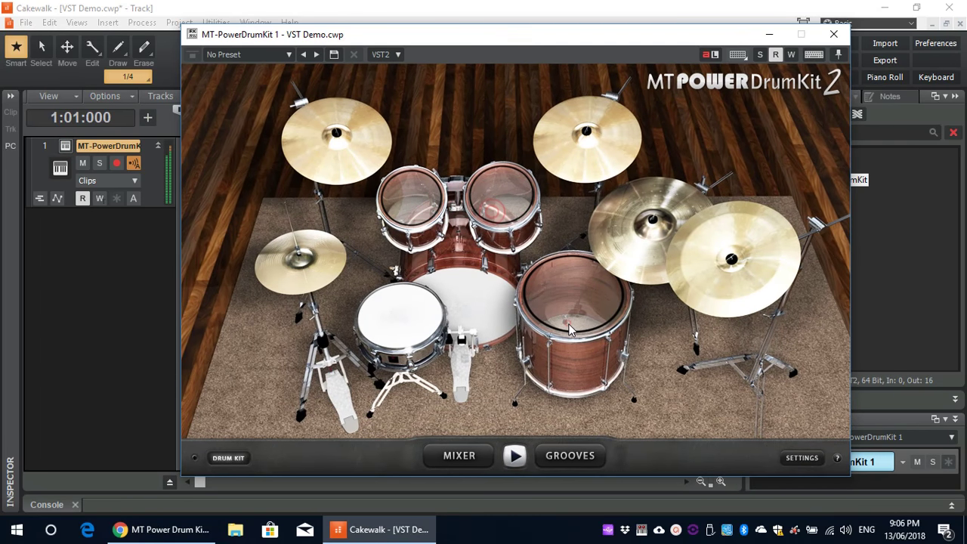
pyautogui.click(569, 325)
pyautogui.click(382, 329)
pyautogui.click(458, 310)
pyautogui.click(424, 310)
pyautogui.click(472, 301)
pyautogui.click(458, 296)
pyautogui.click(405, 314)
pyautogui.click(420, 312)
pyautogui.click(453, 297)
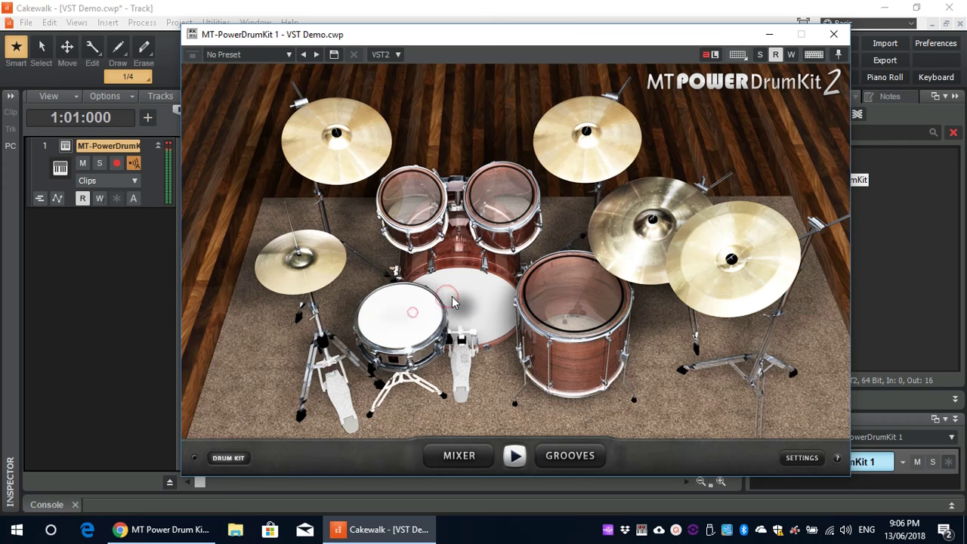
pyautogui.click(451, 297)
pyautogui.click(399, 321)
pyautogui.click(317, 262)
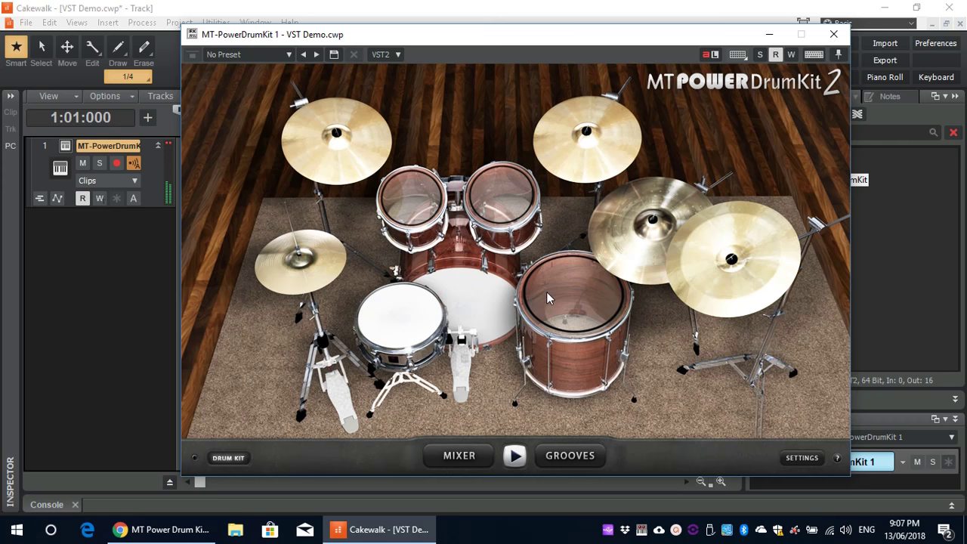
pyautogui.click(467, 457)
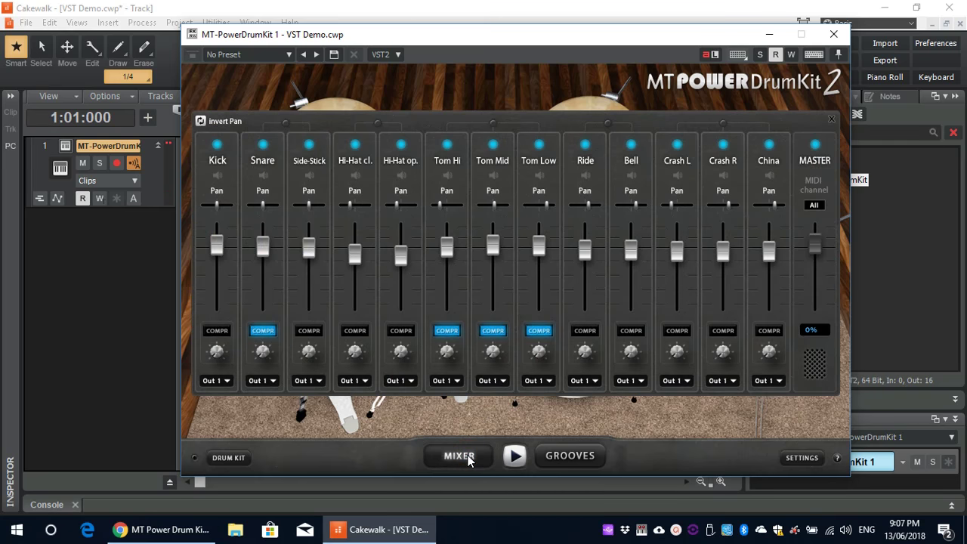
pyautogui.click(571, 455)
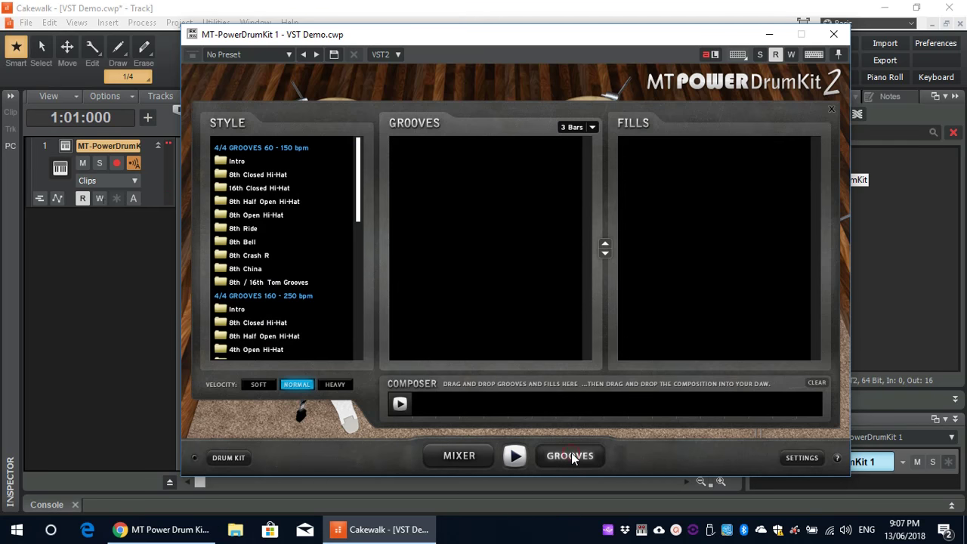
pyautogui.click(267, 174)
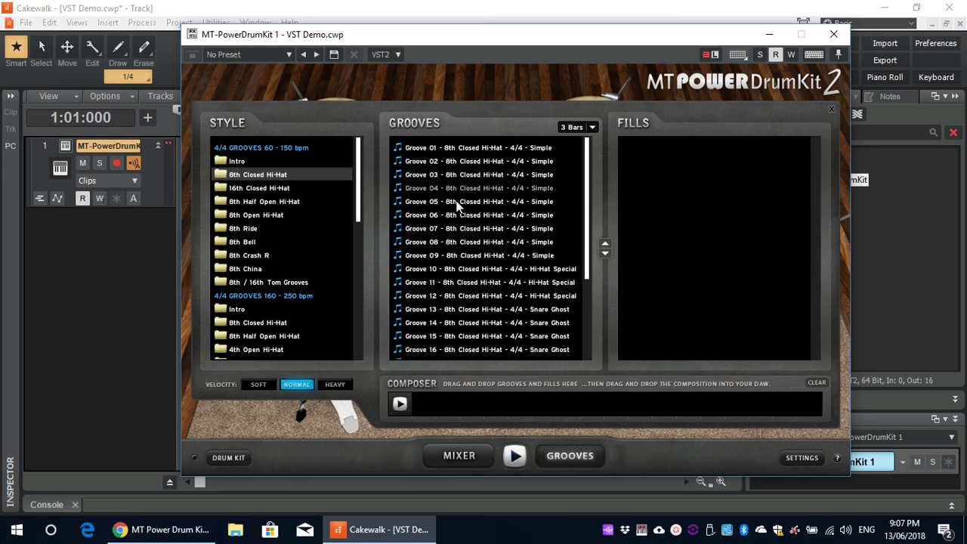
pyautogui.click(459, 229)
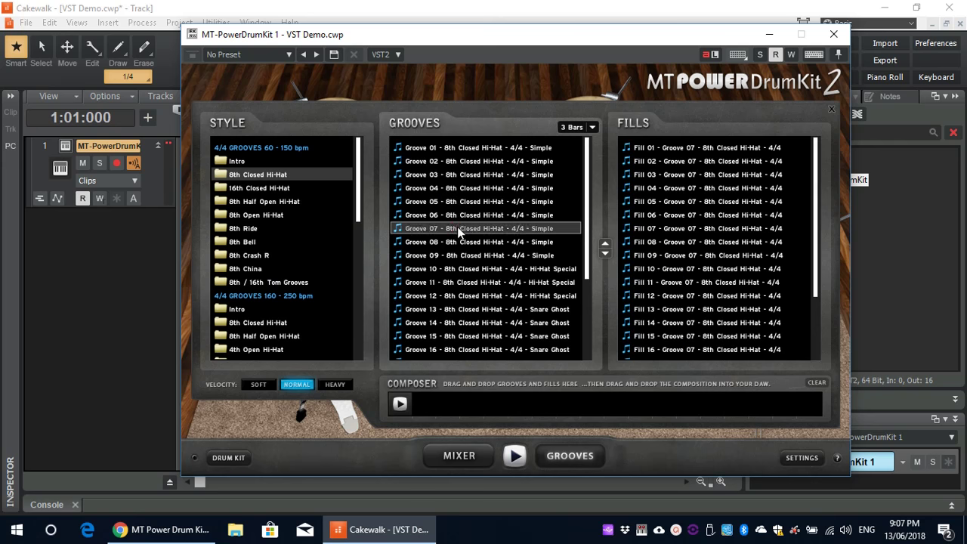
pyautogui.click(515, 457)
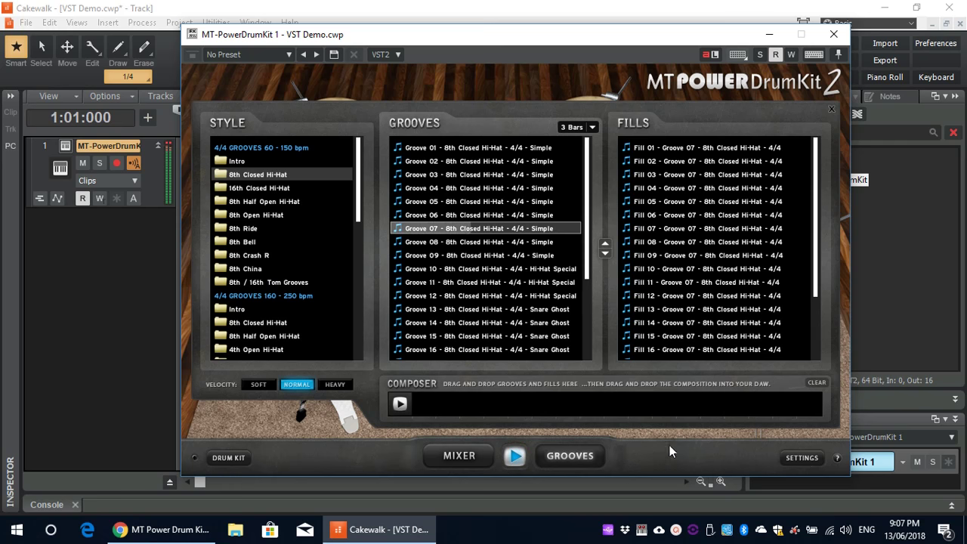
pyautogui.click(235, 457)
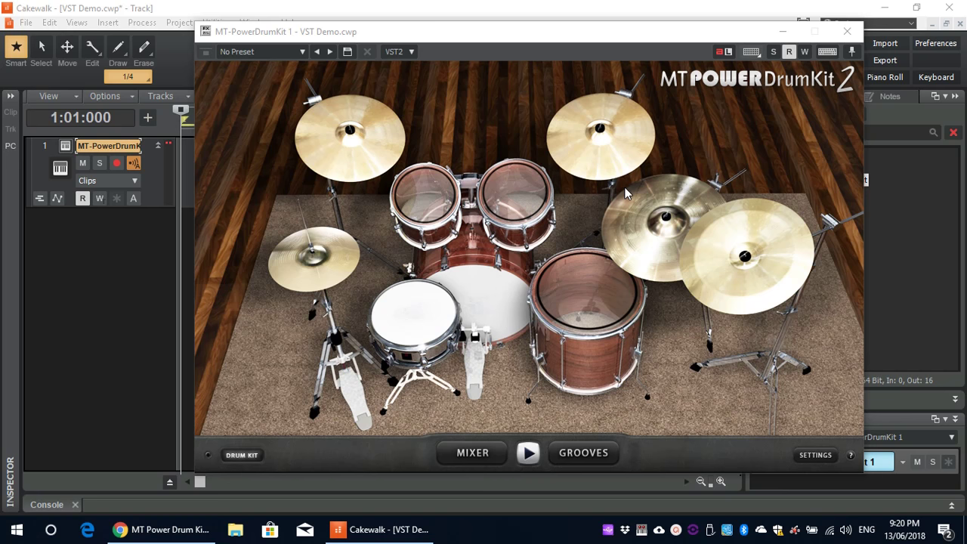
# - Move the MT-PowerDrumKit window to the right
pyautogui.moveTo(528, 40); pyautogui.dragTo(594, 42)
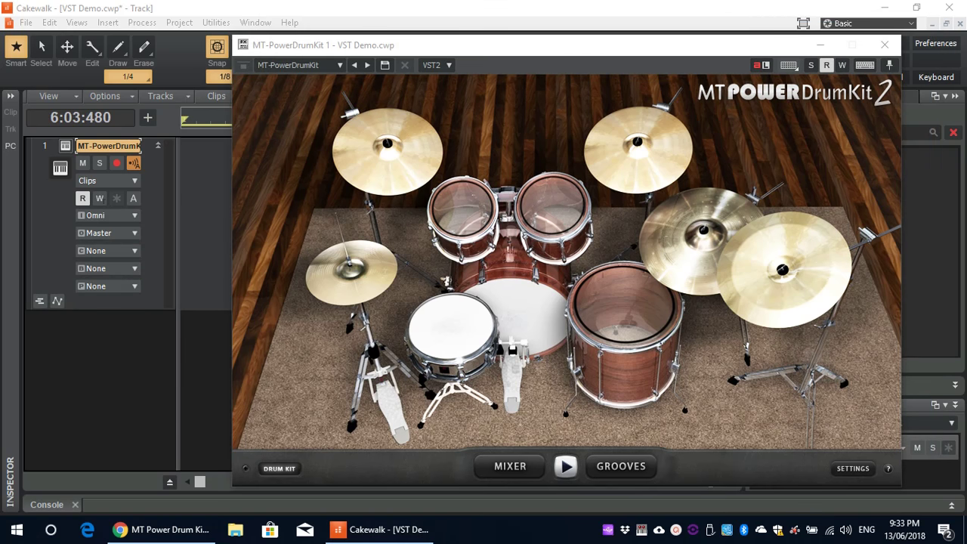
# - Close the drum kit window and delete the synth along with its tracks
pyautogui.click(887, 45)
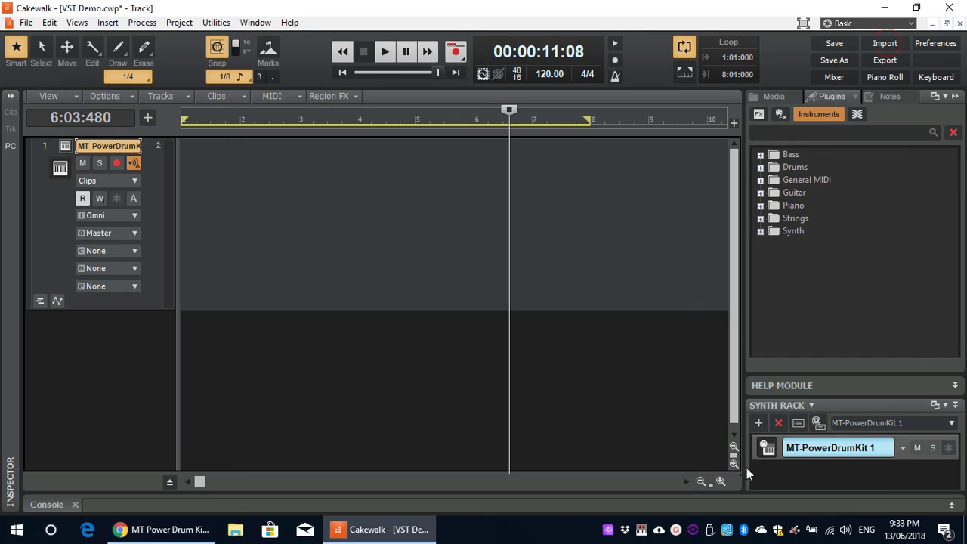
pyautogui.click(780, 422)
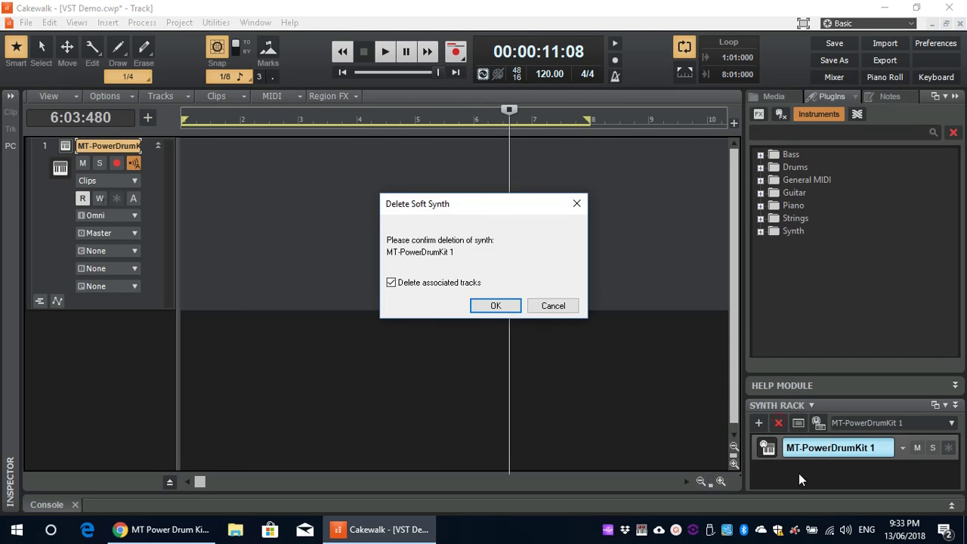
pyautogui.click(496, 306)
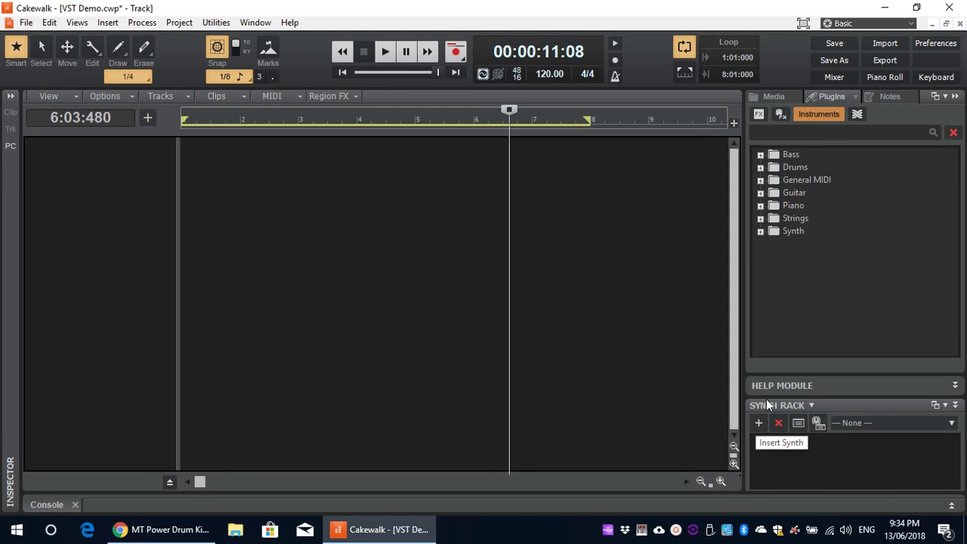
# - Reinsert MT-PowerDrumKit from Browser > Drums with stereo tracks for all synth outputs
pyautogui.click(760, 167)
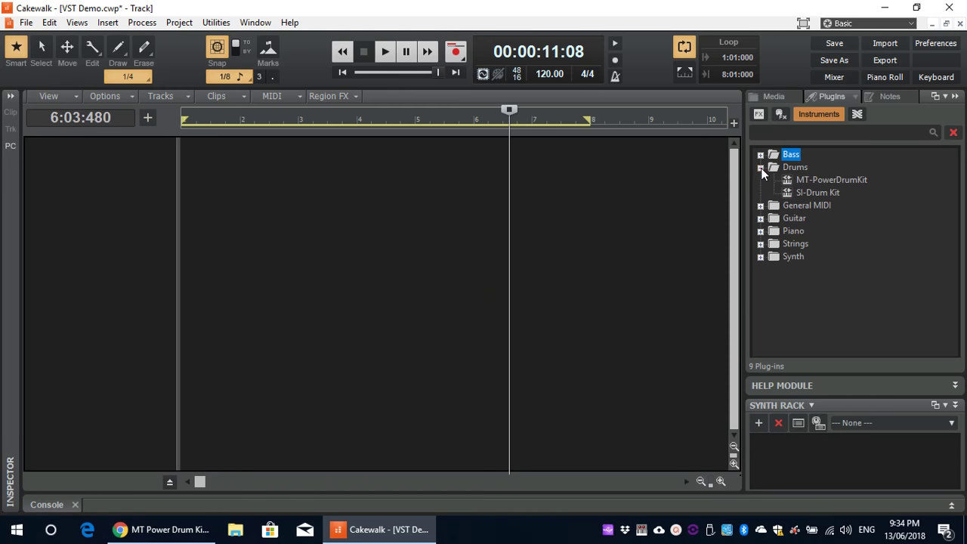
pyautogui.click(820, 179)
pyautogui.moveTo(834, 183); pyautogui.dragTo(99, 176)
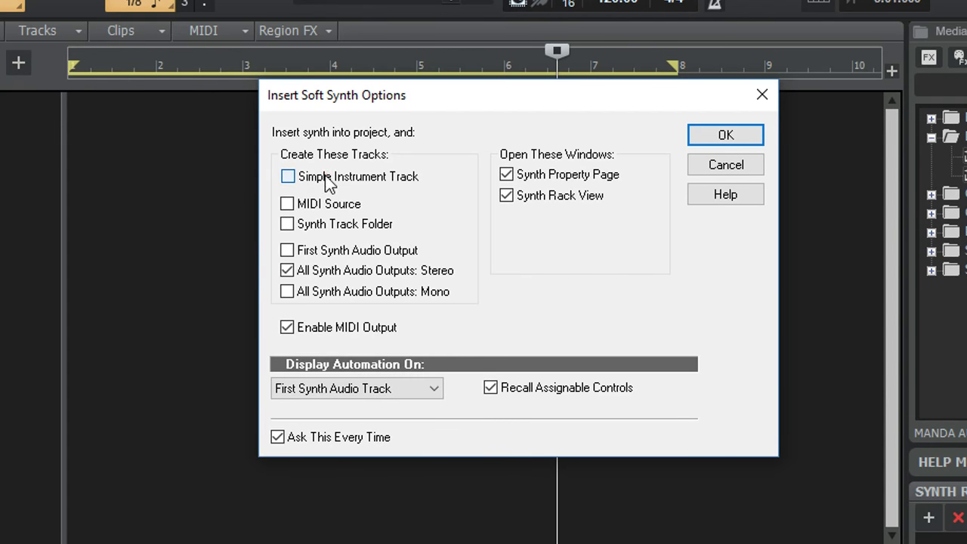
pyautogui.click(326, 179)
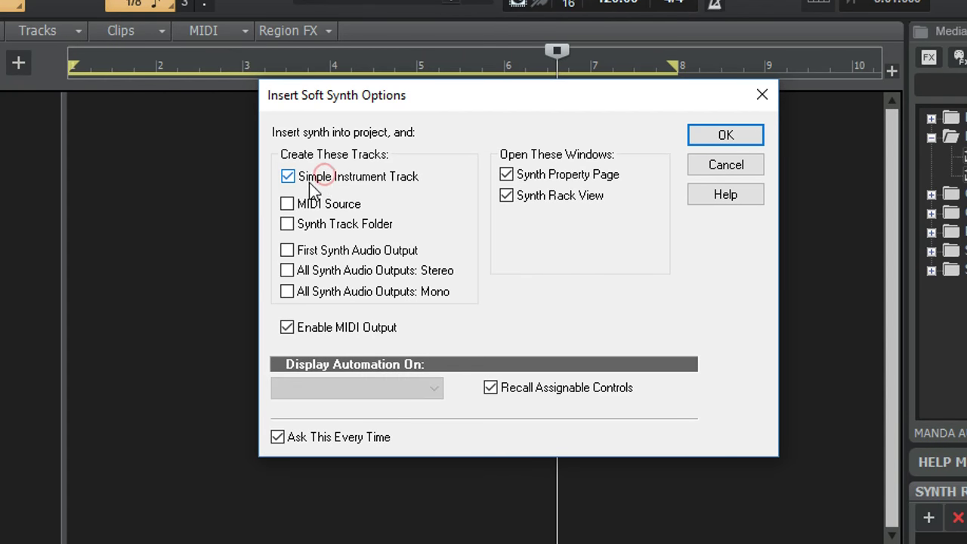
pyautogui.click(338, 281)
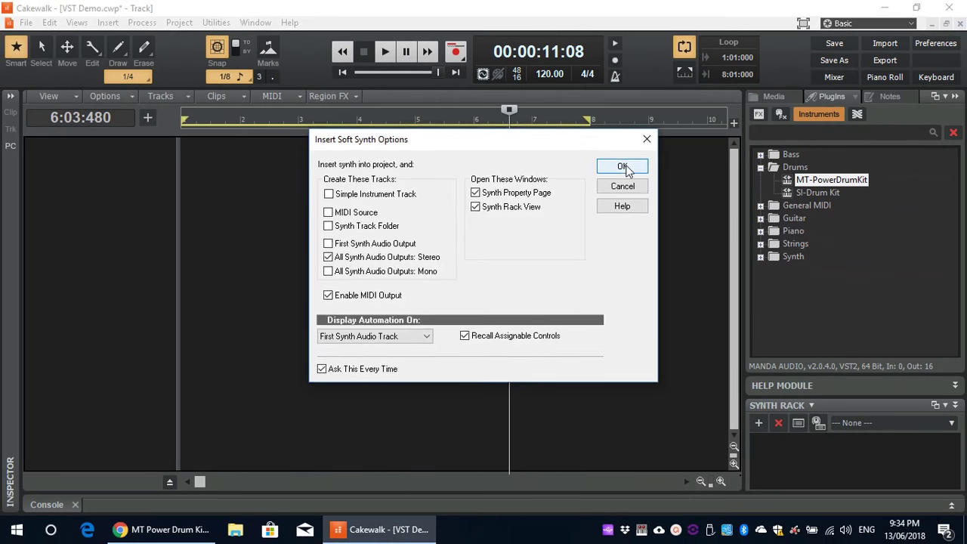
pyautogui.click(726, 135)
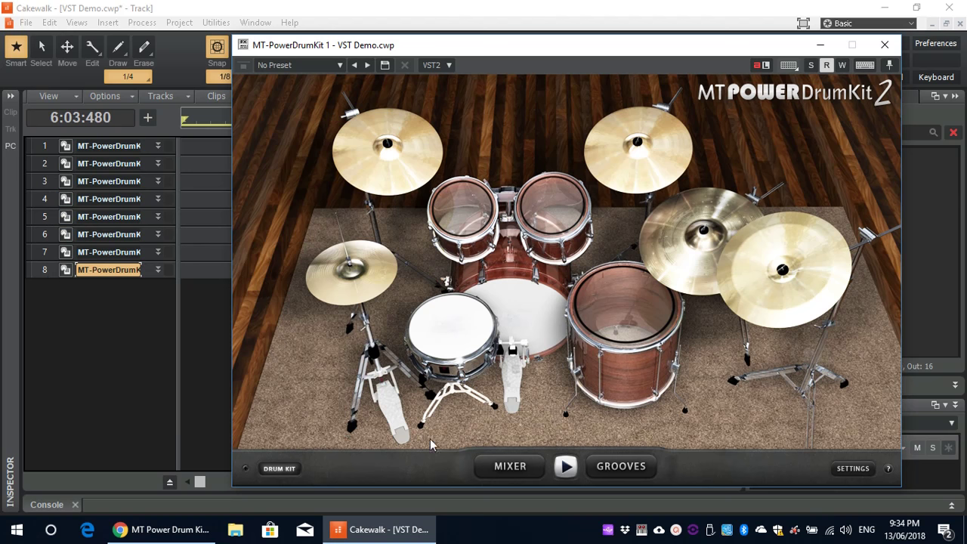
# - In the kit's mixer, route Snare and Side-Stick to Out 2 and closed hi-hat to Out 3
pyautogui.click(511, 467)
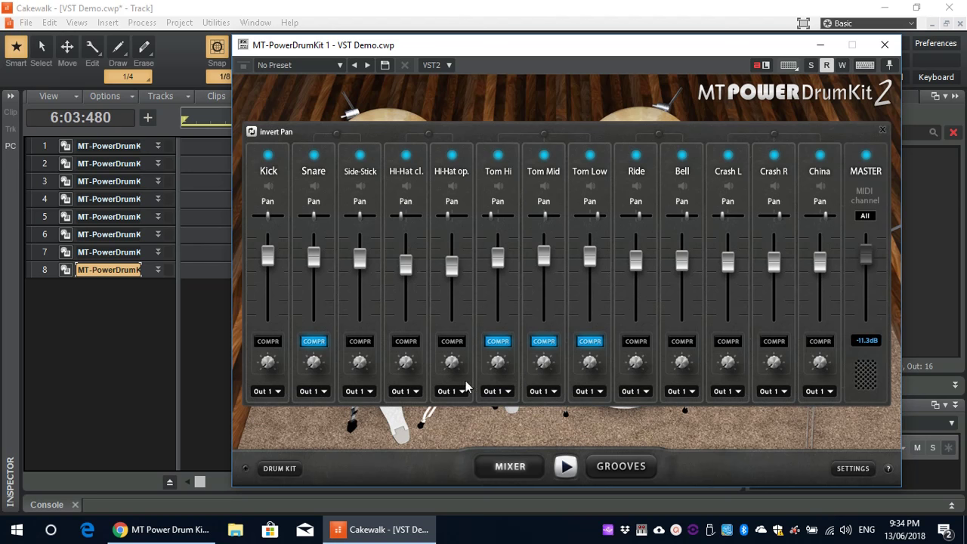
pyautogui.click(324, 393)
pyautogui.click(309, 411)
pyautogui.click(371, 392)
pyautogui.click(365, 412)
pyautogui.click(416, 393)
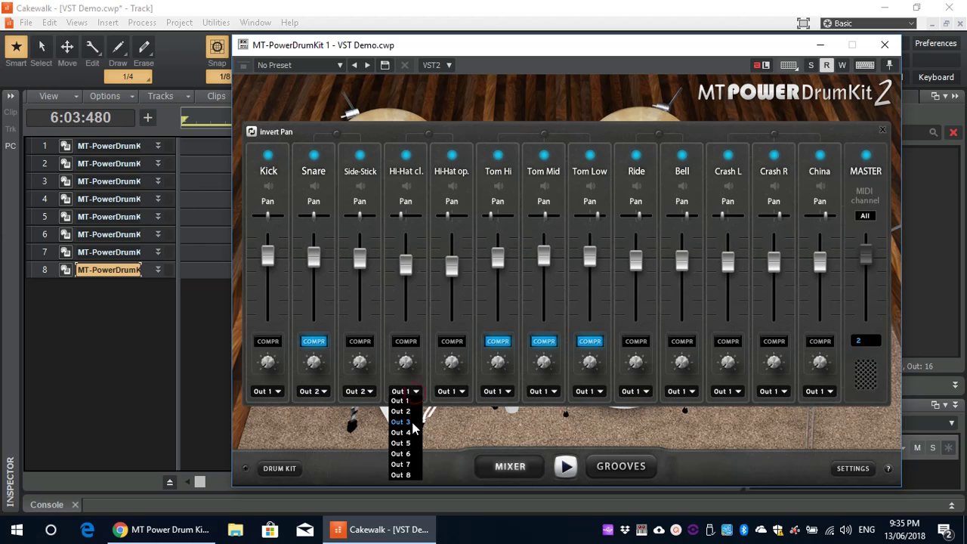
pyautogui.click(404, 421)
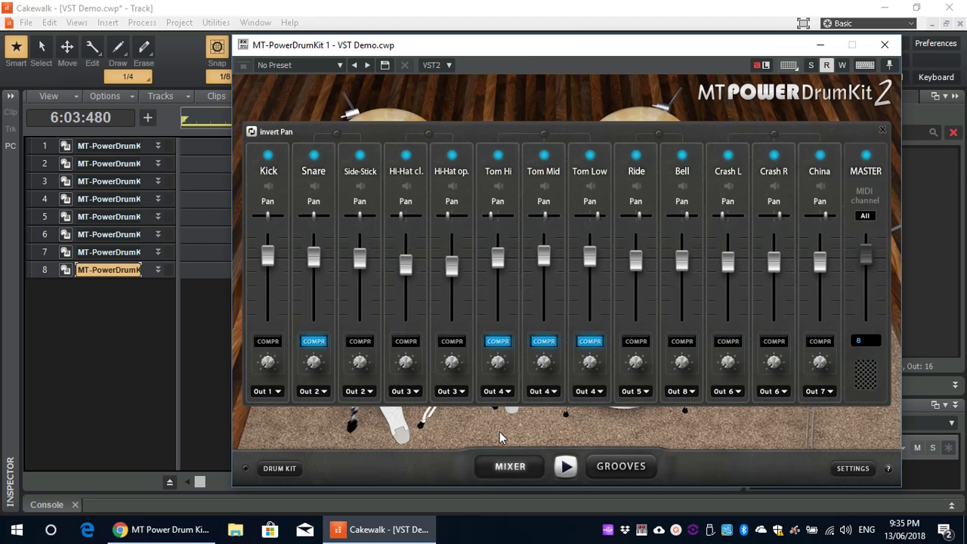
# - Browse the 16th Closed Hi-Hat grooves, preview Groove 05 and Groove 12, then close the window
pyautogui.click(621, 466)
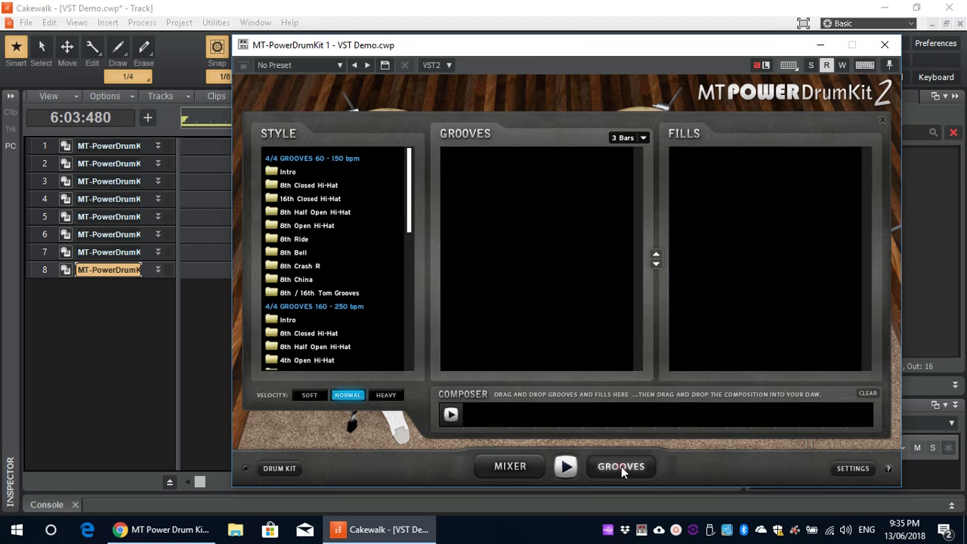
pyautogui.click(308, 199)
pyautogui.click(537, 216)
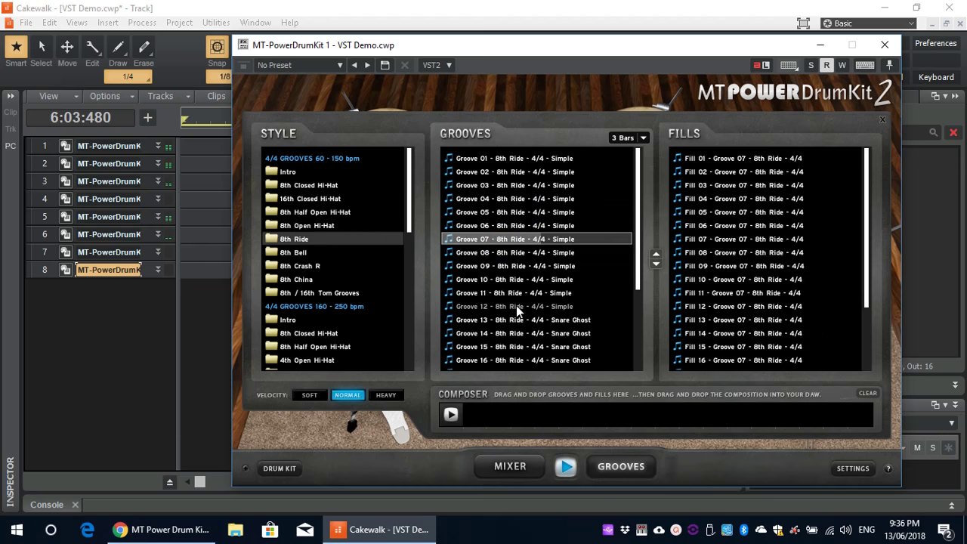
pyautogui.click(518, 308)
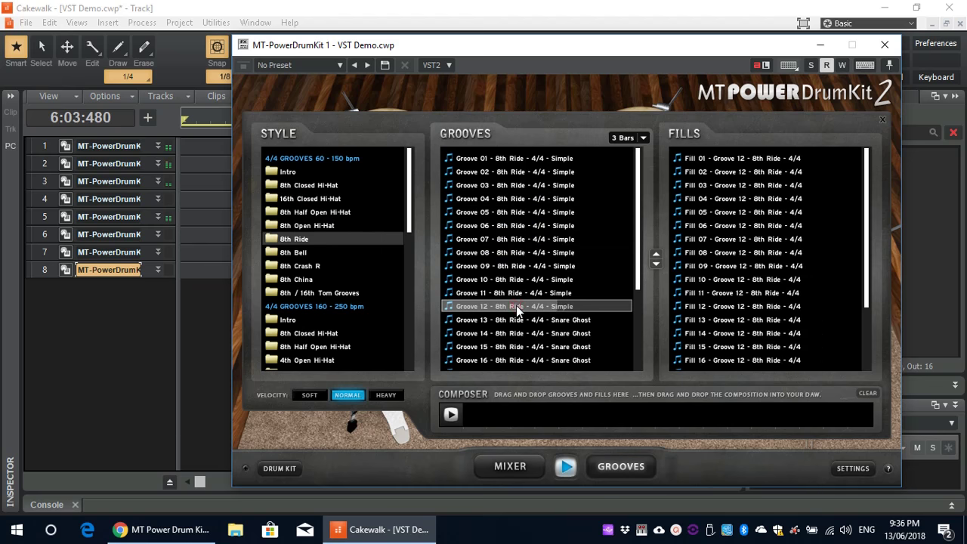
pyautogui.click(887, 45)
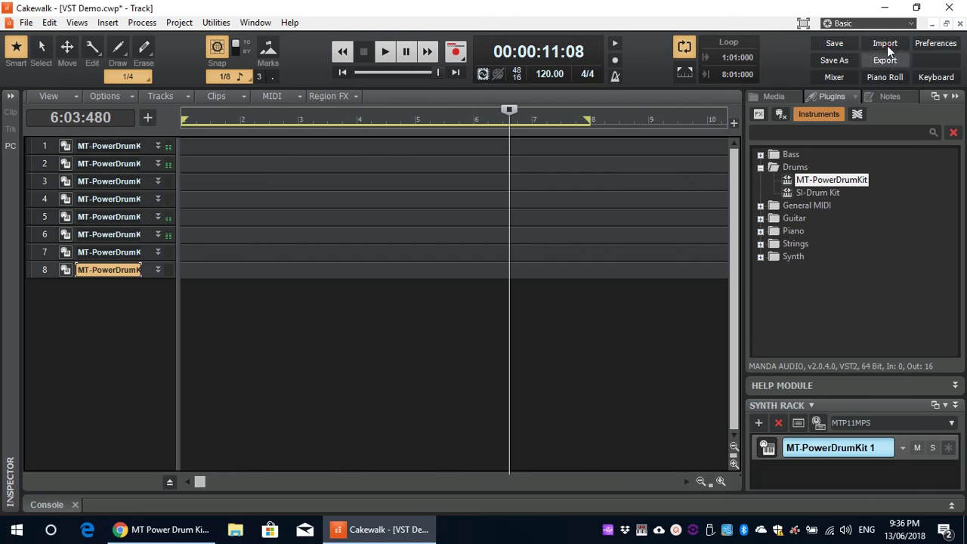
# - In the console, solo drum outputs 1, 2 and 5 in turn, then clear the solos
pyautogui.click(953, 505)
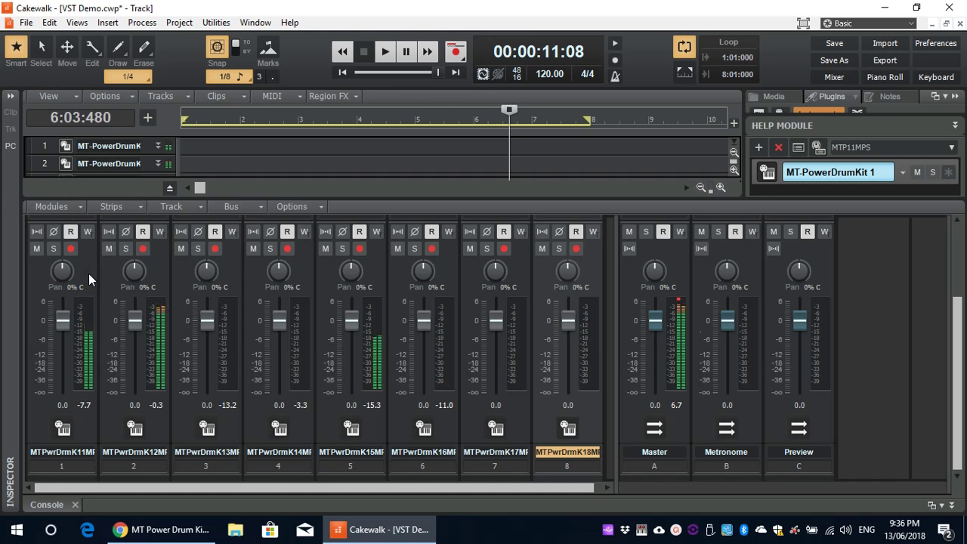
pyautogui.click(53, 248)
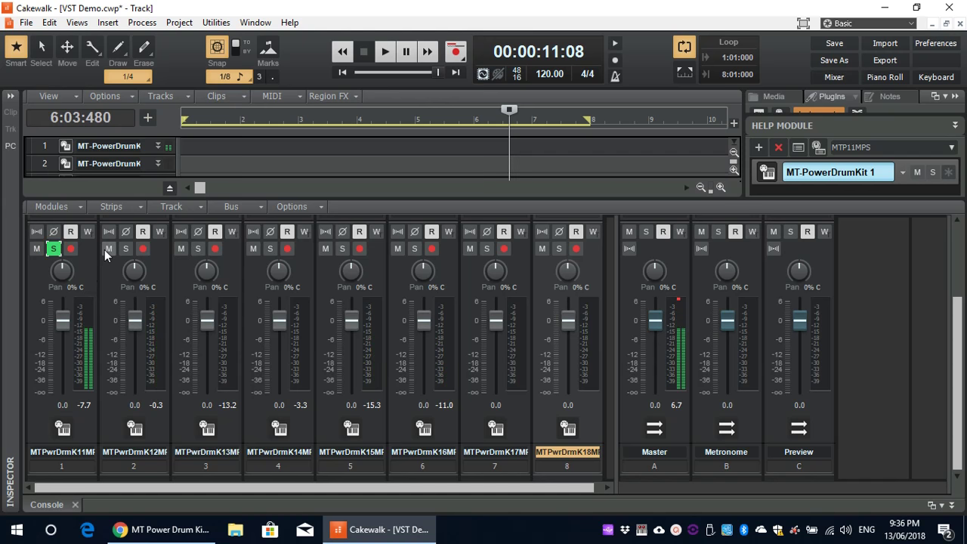
pyautogui.click(125, 249)
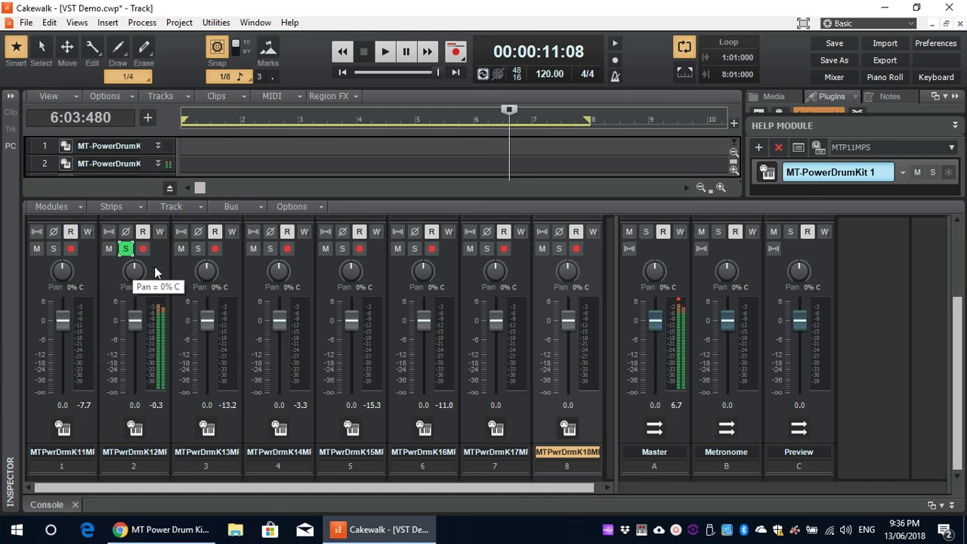
pyautogui.click(126, 250)
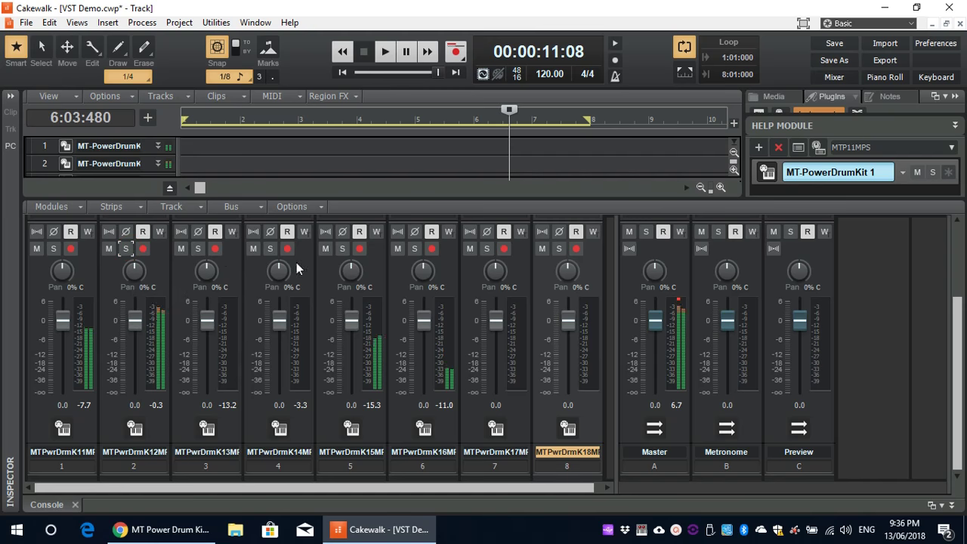
pyautogui.click(344, 249)
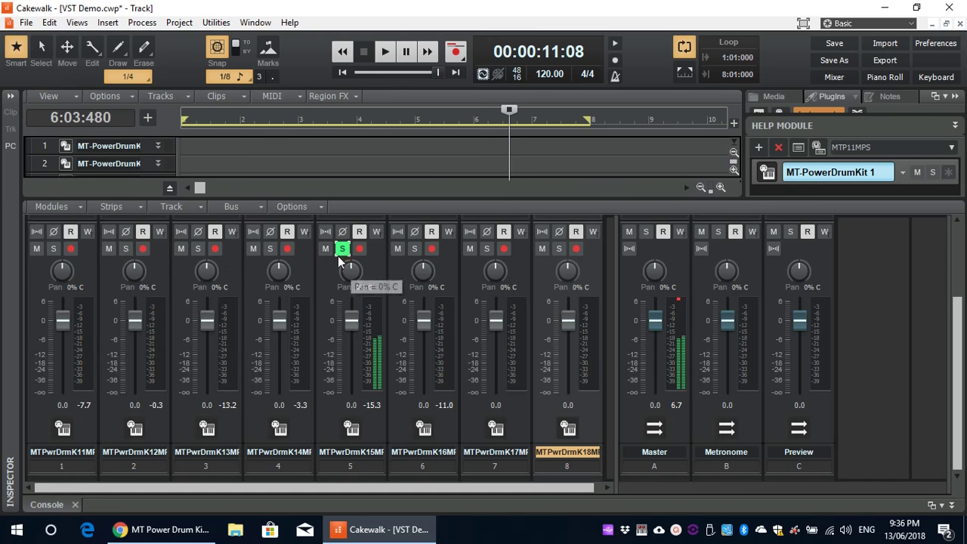
pyautogui.click(344, 249)
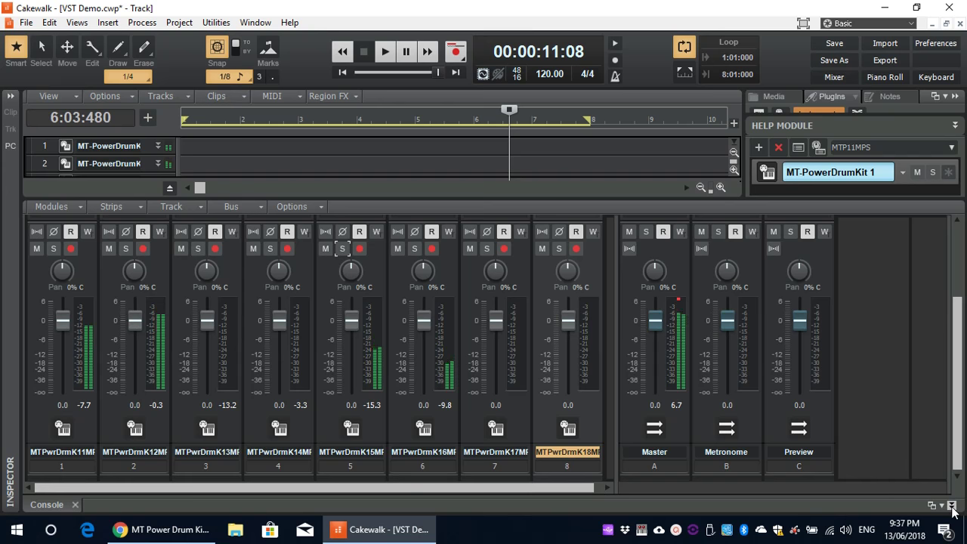
# - Hide the mixer and reopen the MT-PowerDrumKit plugin window
pyautogui.scroll(1, 867, 405)
pyautogui.scroll(2, 868, 398)
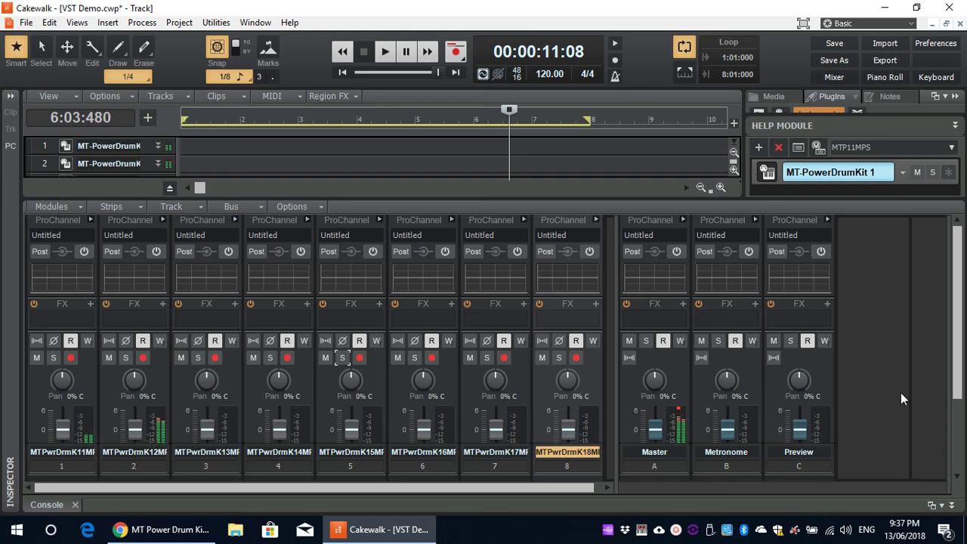
pyautogui.press('d')
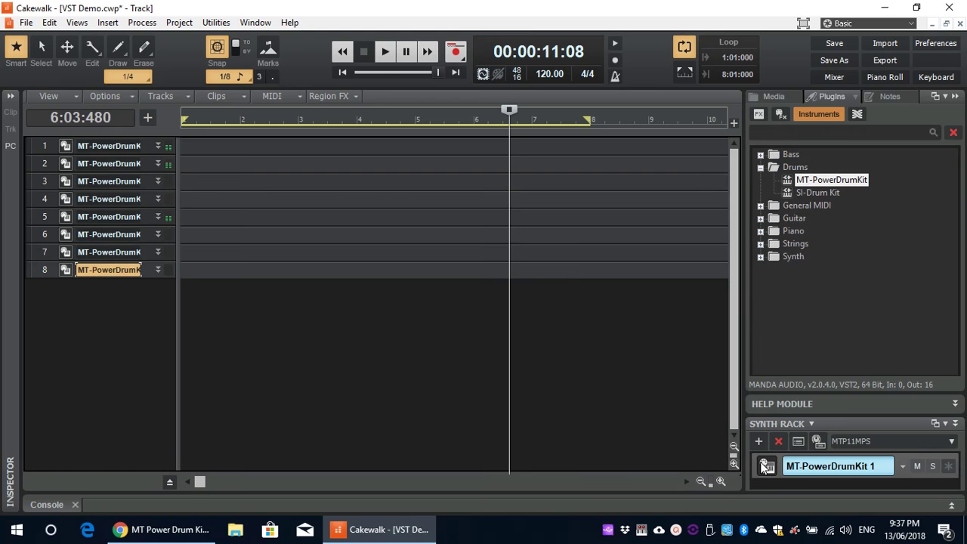
pyautogui.click(767, 466)
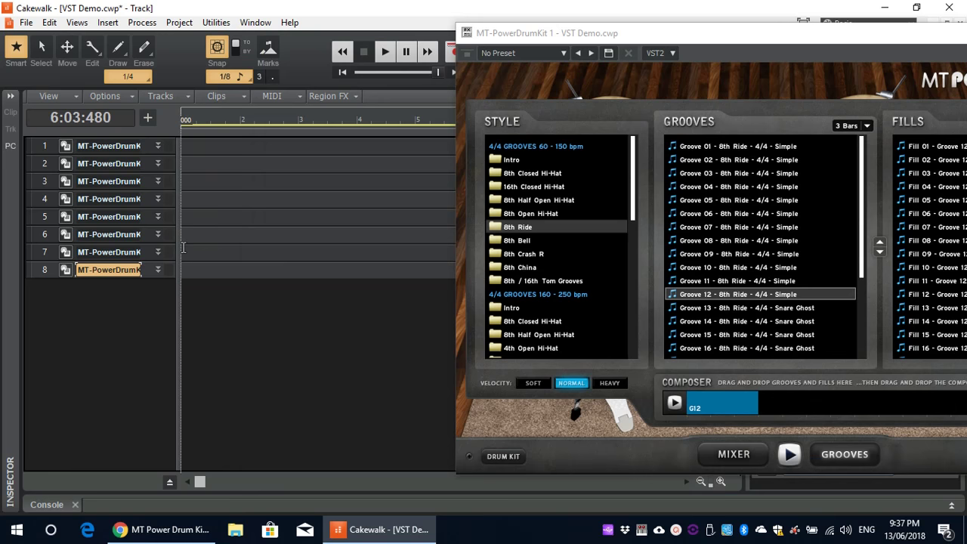
# - Expand tracks 1–3 to review their settings, then collapse them again
pyautogui.click(158, 144)
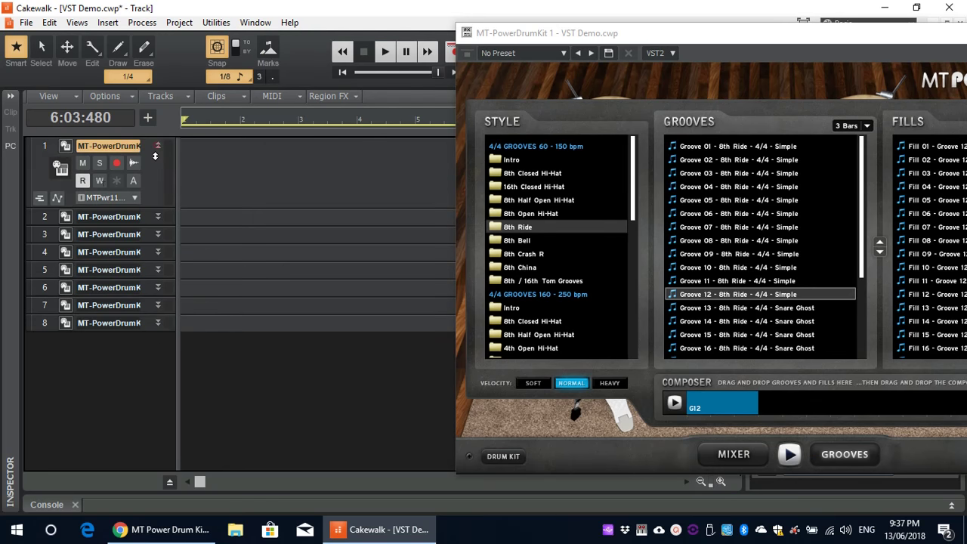
pyautogui.click(157, 217)
pyautogui.click(158, 287)
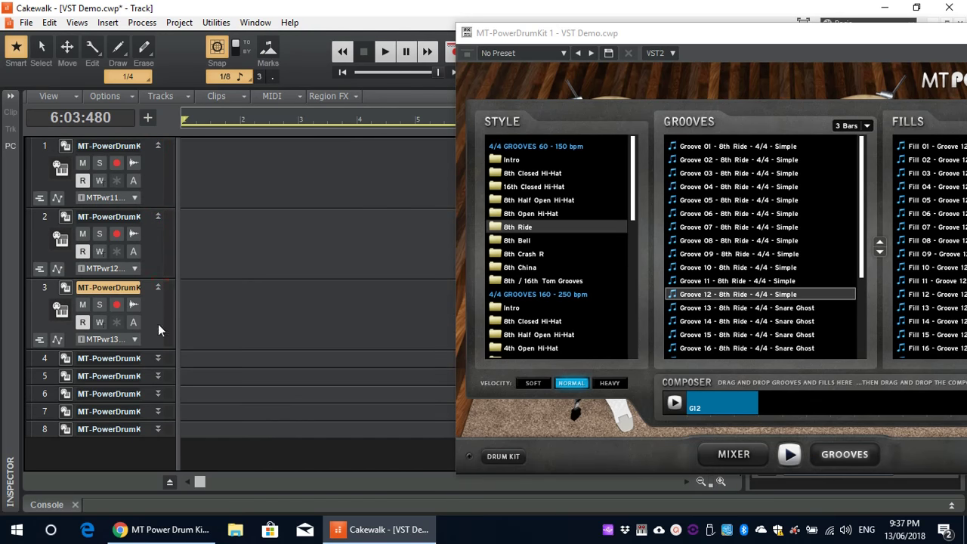
pyautogui.keyDown('ctrl'); pyautogui.click(158, 287); pyautogui.keyUp('ctrl')
# - Add MIDI Track 9 outputting to MT-PowerDrumKit 1 and drop Intro 01 at bar 1
pyautogui.click(147, 117)
pyautogui.click(204, 173)
pyautogui.moveTo(147, 297); pyautogui.dragTo(145, 430)
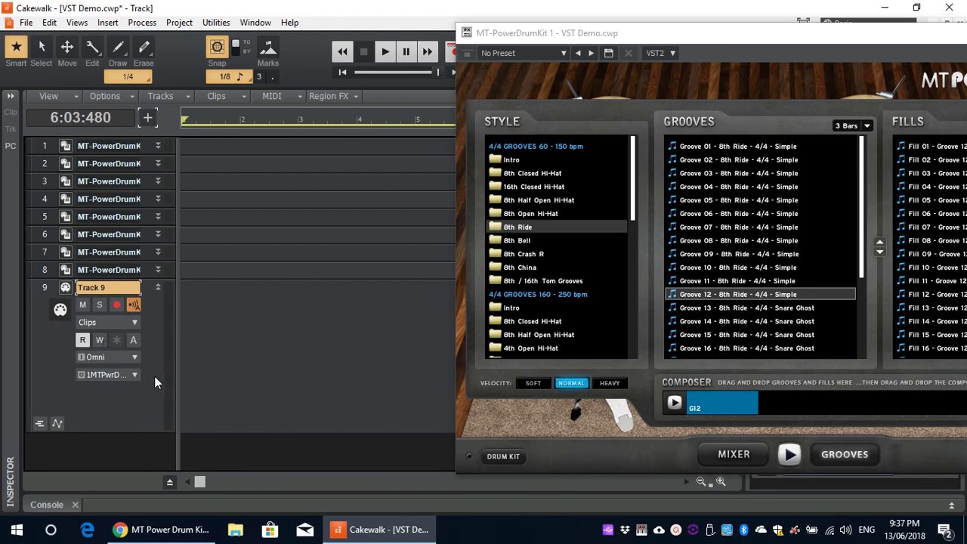
pyautogui.click(133, 374)
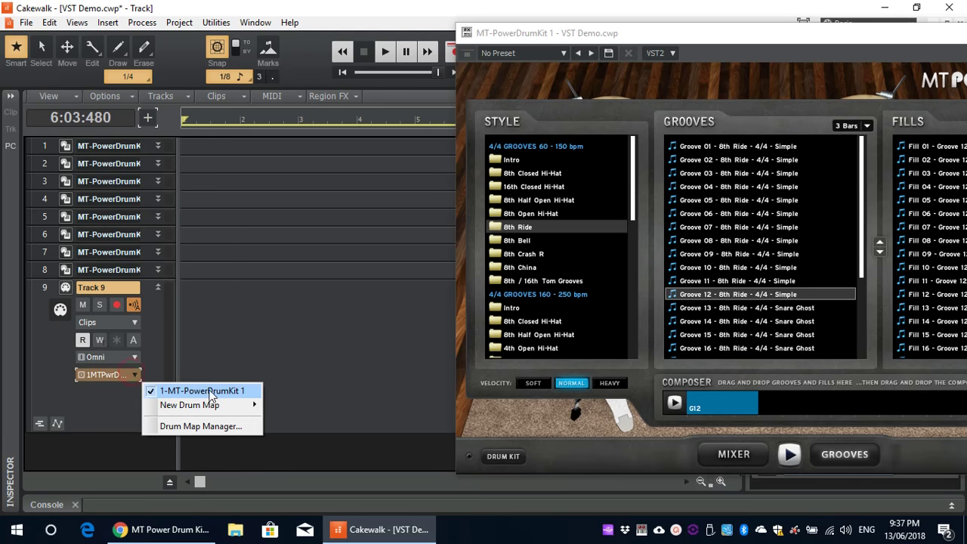
pyautogui.click(83, 406)
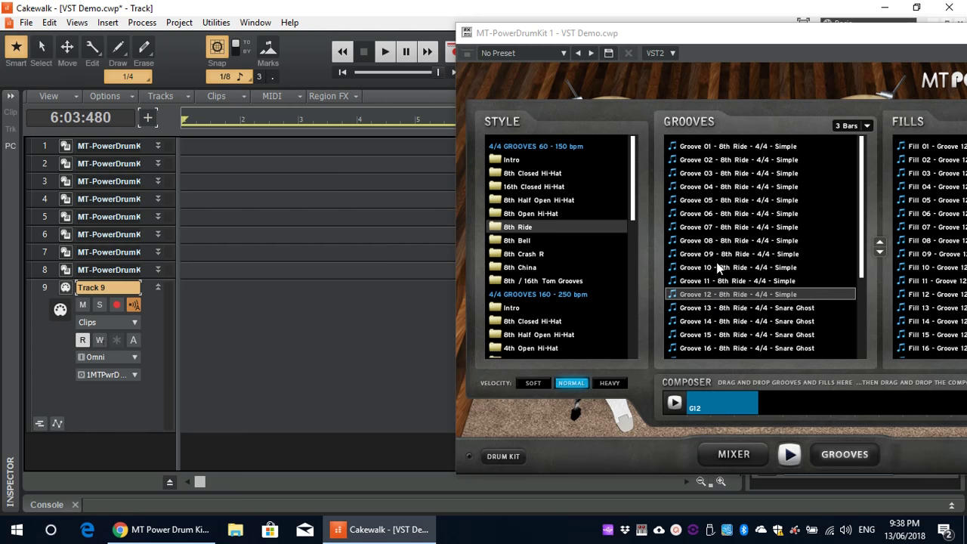
pyautogui.click(532, 160)
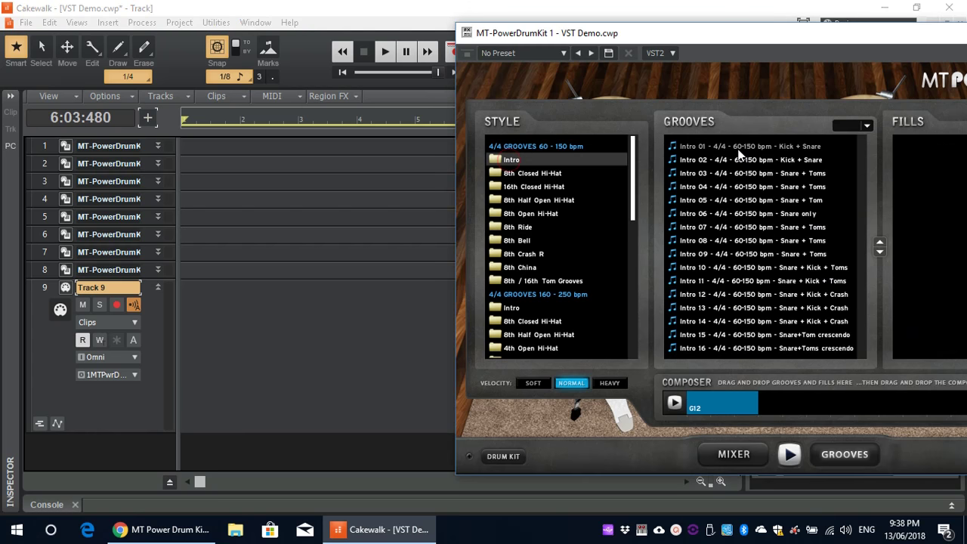
pyautogui.moveTo(737, 151); pyautogui.dragTo(181, 349)
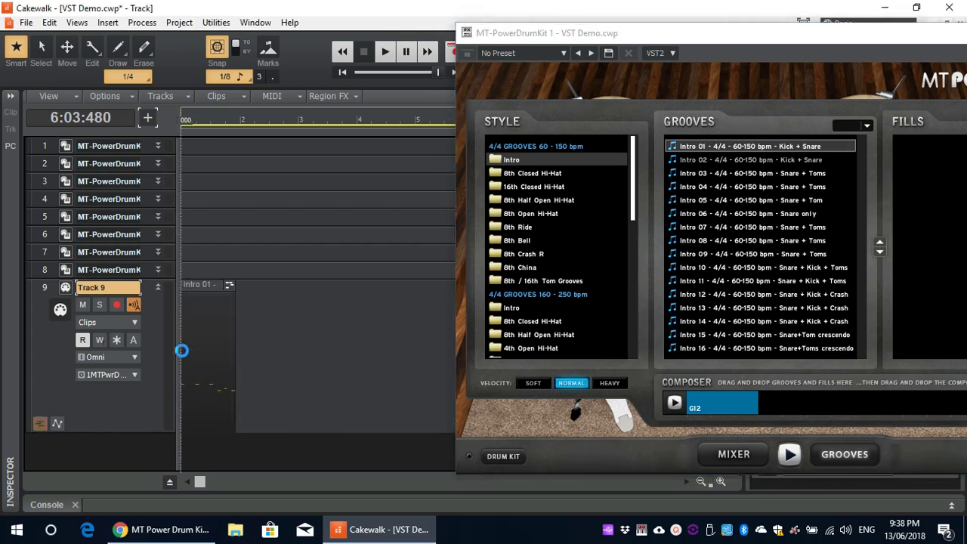
# - Place 8th Closed Hi-Hat Groove 08 at bar 2 and Fill 06 right after it on Track 9
pyautogui.click(532, 173)
pyautogui.click(739, 241)
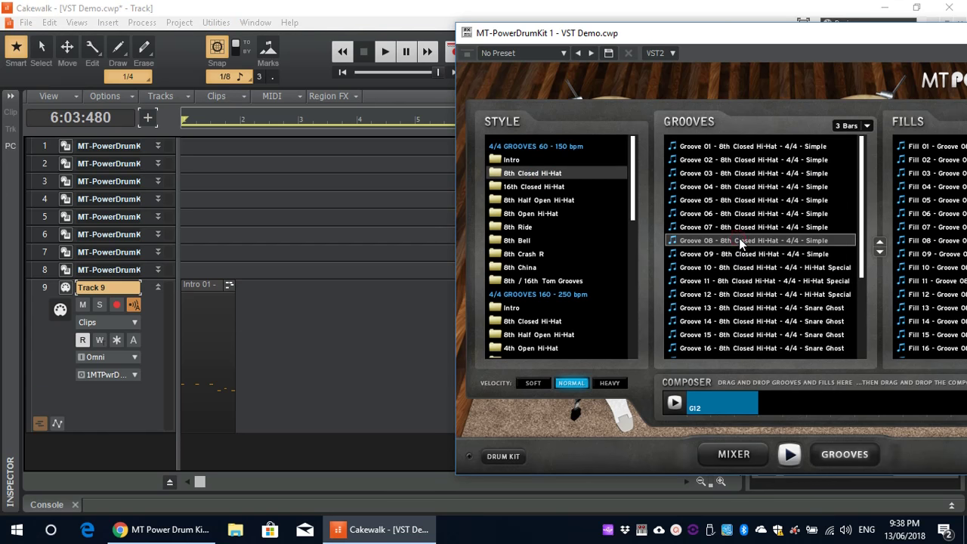
pyautogui.moveTo(741, 246); pyautogui.dragTo(236, 351)
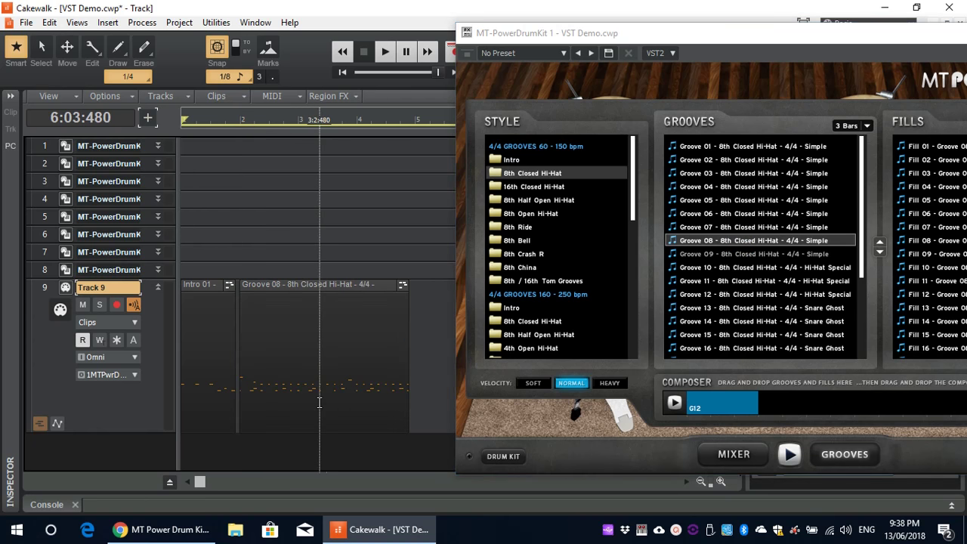
pyautogui.moveTo(200, 484); pyautogui.dragTo(361, 482)
pyautogui.click(921, 216)
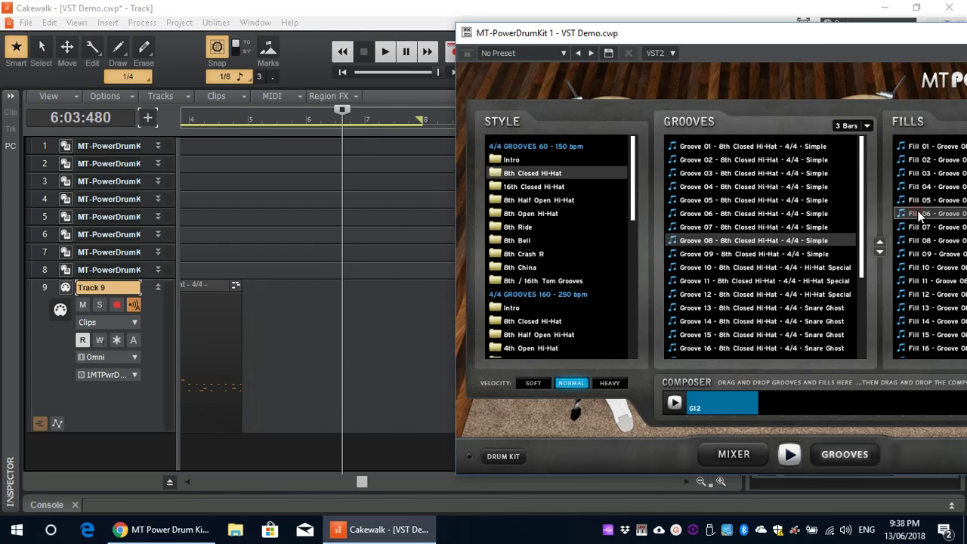
pyautogui.moveTo(921, 215); pyautogui.dragTo(250, 370)
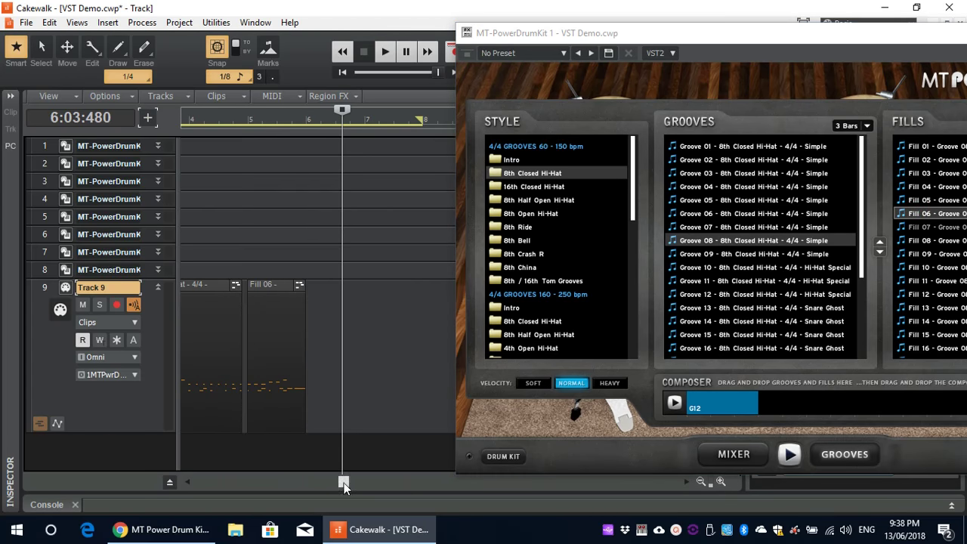
pyautogui.moveTo(344, 484); pyautogui.dragTo(200, 484)
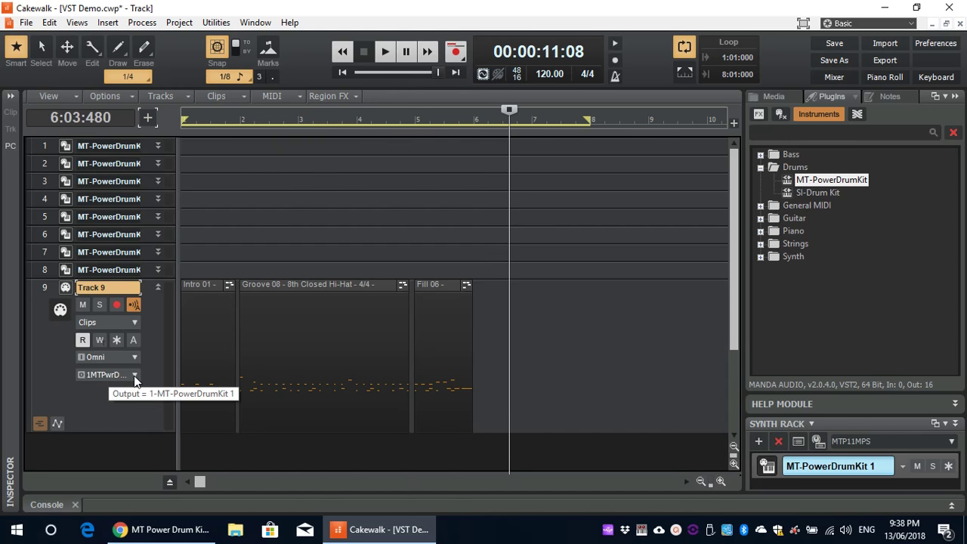
# - Play the drum sequence, moving the loop end from bar 8 to bar 6, then stop
pyautogui.press('w')
pyautogui.press('space')
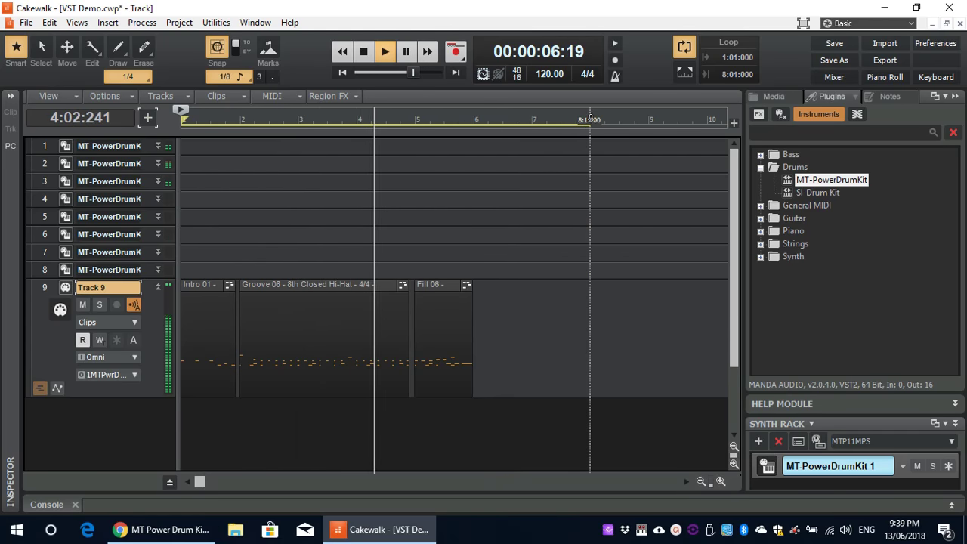
pyautogui.moveTo(589, 120); pyautogui.dragTo(470, 120)
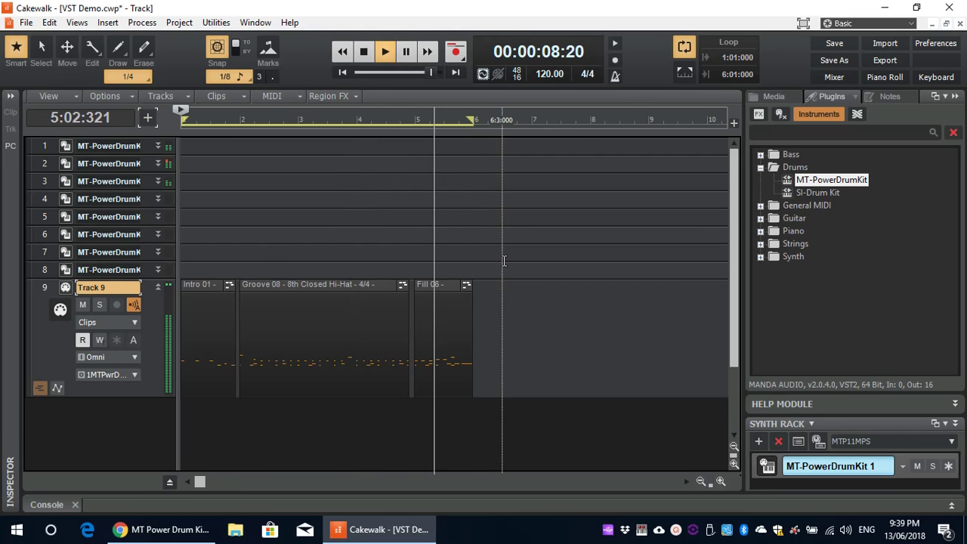
pyautogui.press('space')
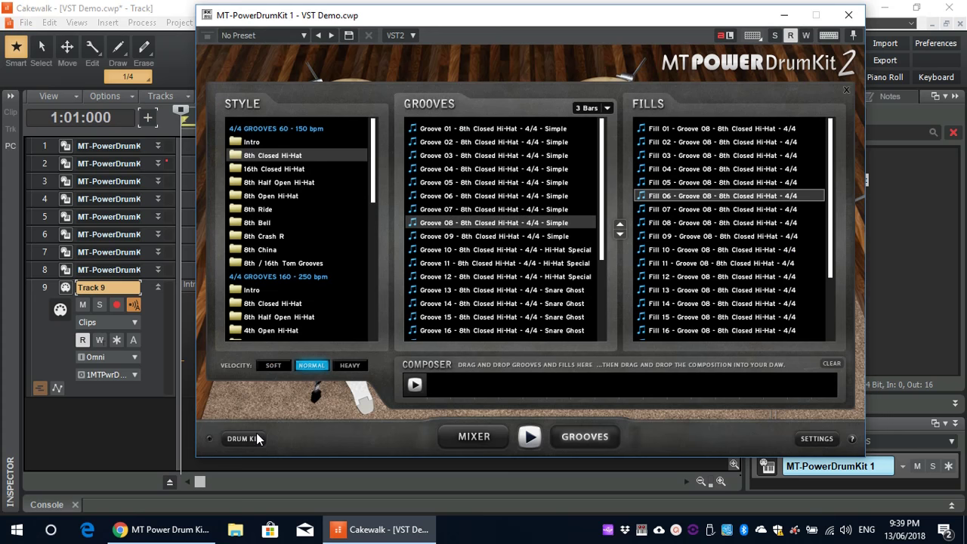
# - Switch the MT-PowerDrumKit window to its DRUM KIT view
pyautogui.click(255, 439)
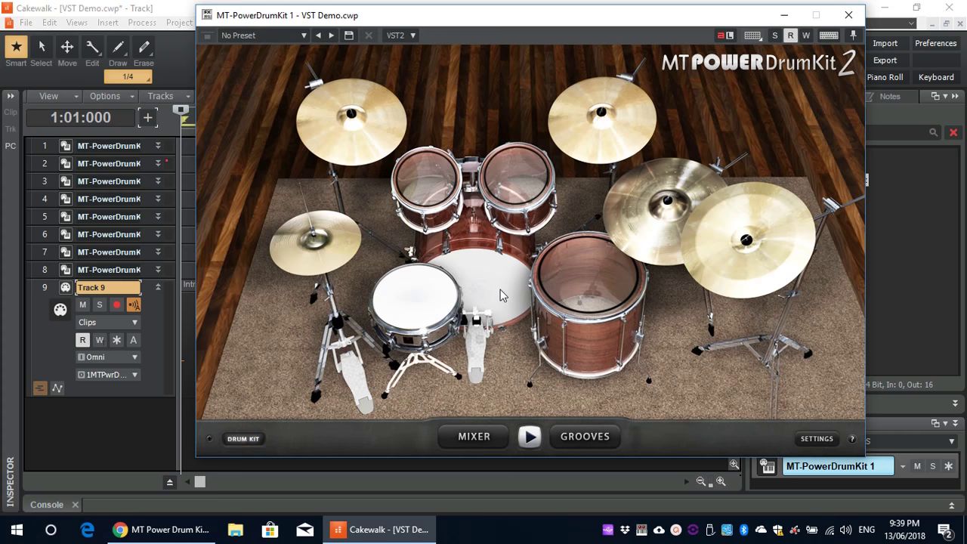